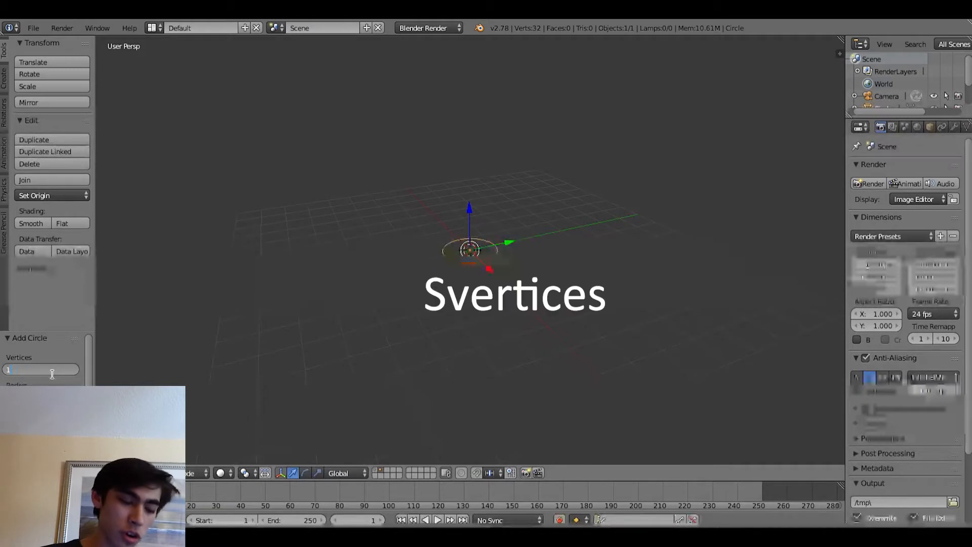
- Give the new circle 16 vertices and enter Edit Mode on it, scaling its outline up
key(Return)
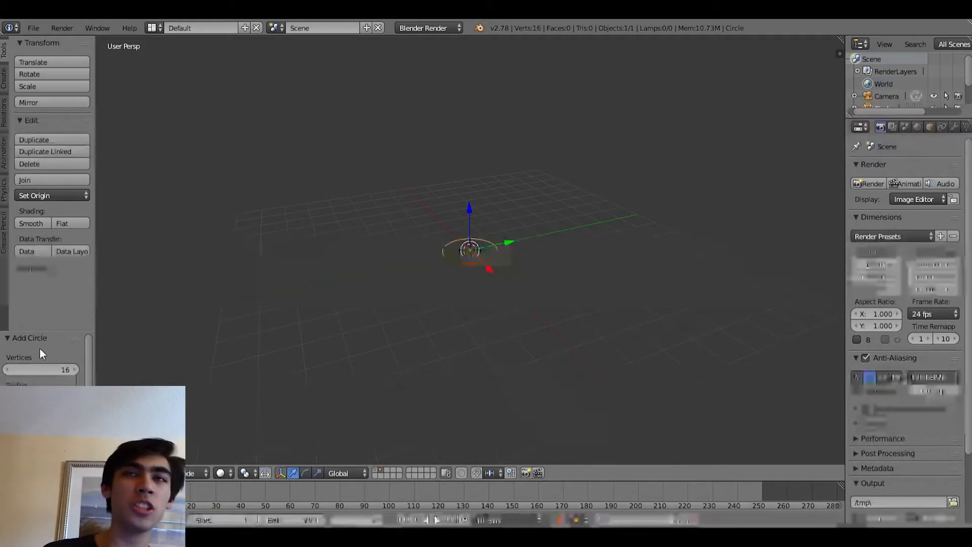
key(s)
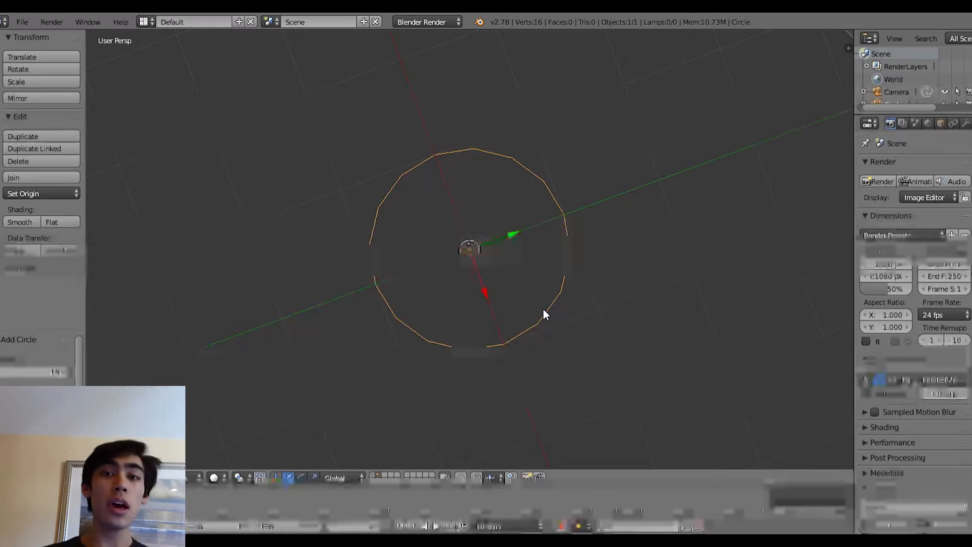
click(191, 476)
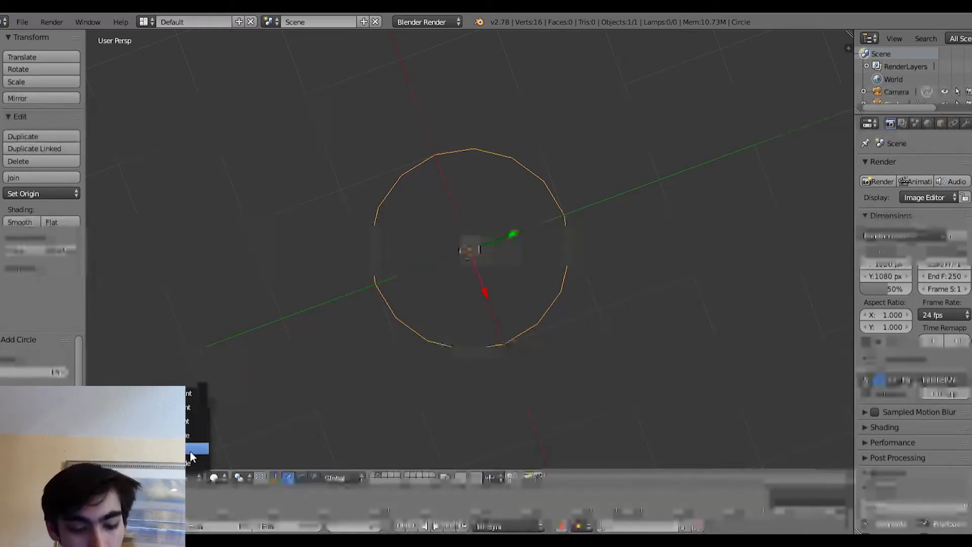
click(190, 451)
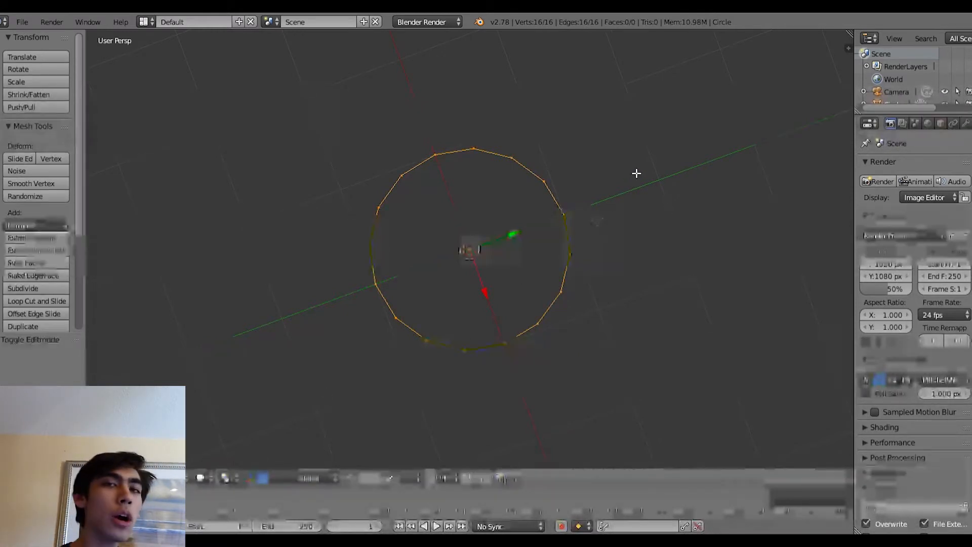
key(s)
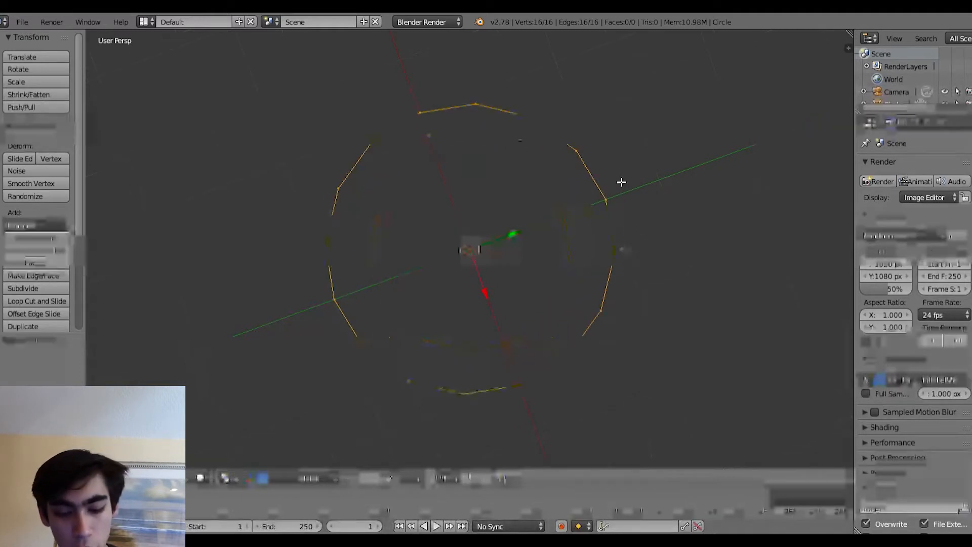
- Scale two neighbouring vertex pairs together, one at the circle's top and one at its upper right, so each forms a tight corner
right_click(529, 119)
shift+right_click(485, 106)
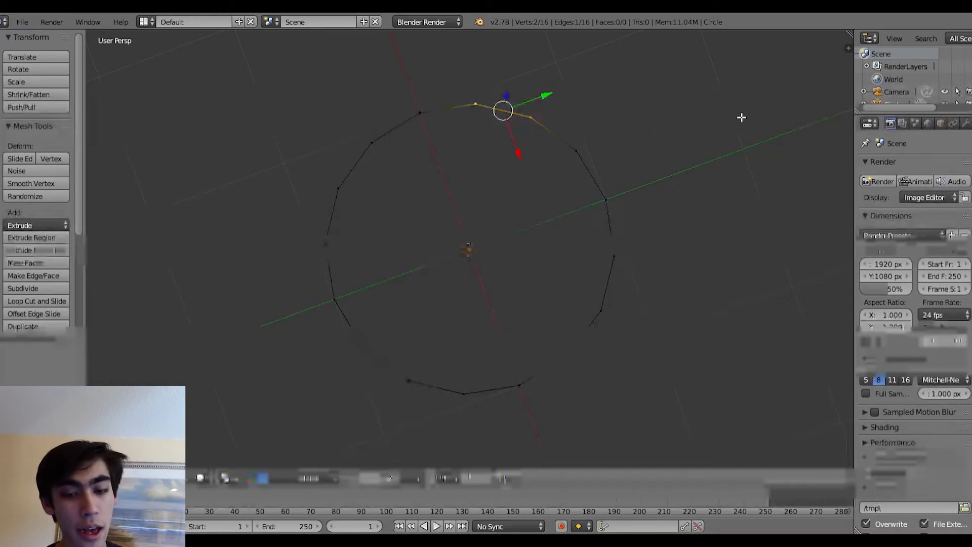
key(s)
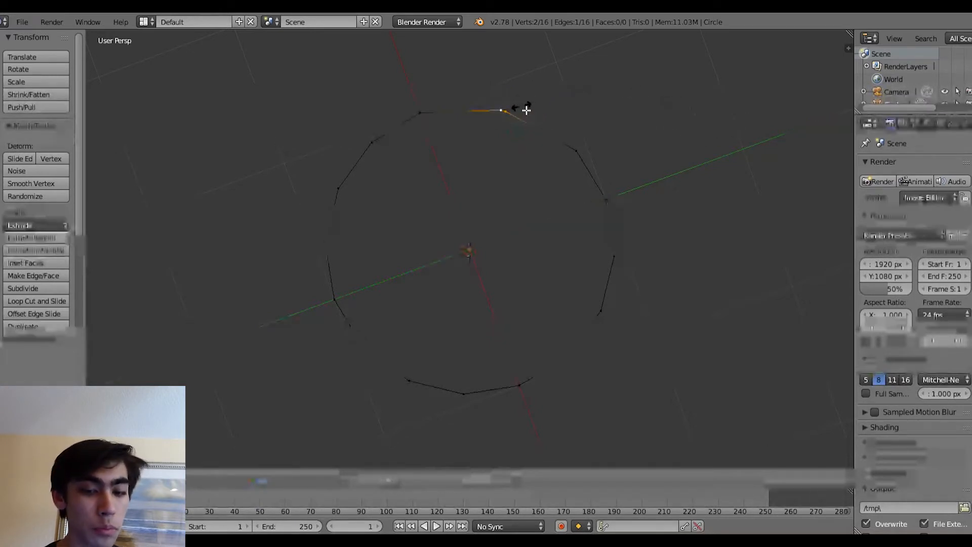
click(527, 110)
right_click(586, 152)
shift+right_click(608, 204)
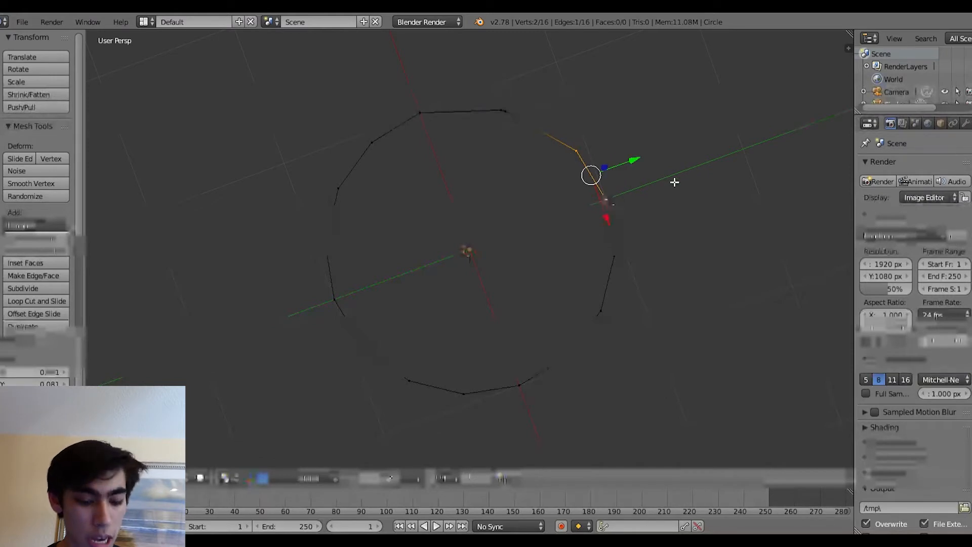
key(s)
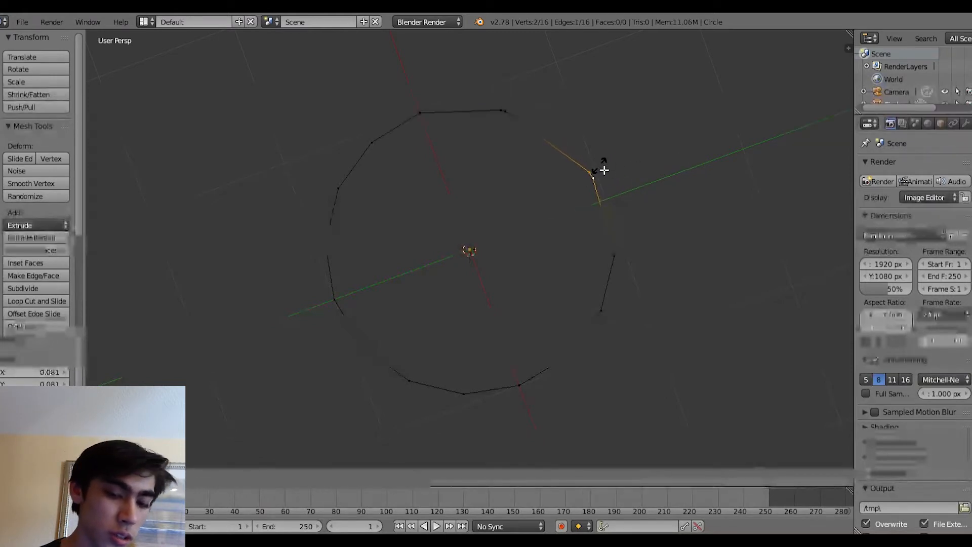
click(599, 169)
- Scale the next three vertex pairs together, going clockwise from the circle's right side to its bottom
right_click(616, 256)
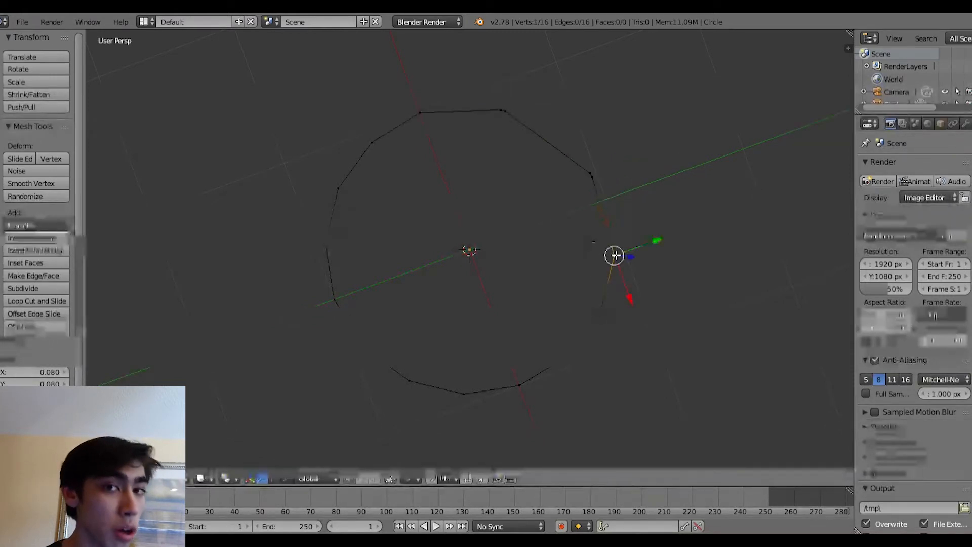
shift+right_click(605, 308)
right_click(571, 358)
shift+right_click(519, 385)
key(s)
click(551, 358)
shift+right_click(464, 393)
right_click(456, 391)
shift+right_click(409, 381)
key(s)
click(451, 384)
- Scale the three remaining vertex pairs together along the circle's left side, completing the octagon with doubled corners
right_click(363, 348)
shift+right_click(336, 300)
key(s)
click(364, 320)
right_click(329, 242)
shift+right_click(338, 188)
key(s)
click(352, 213)
right_click(372, 143)
shift+right_click(420, 112)
key(s)
click(411, 126)
- Extrude the whole octagon outline and scale the new loop inward to form the outermost ring of faces
right_click(593, 175)
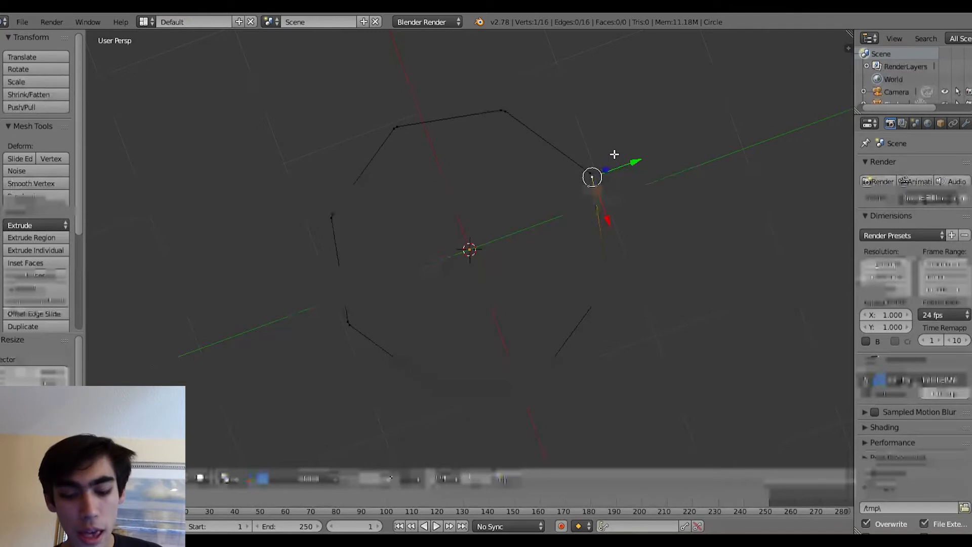
key(a)
key(a)
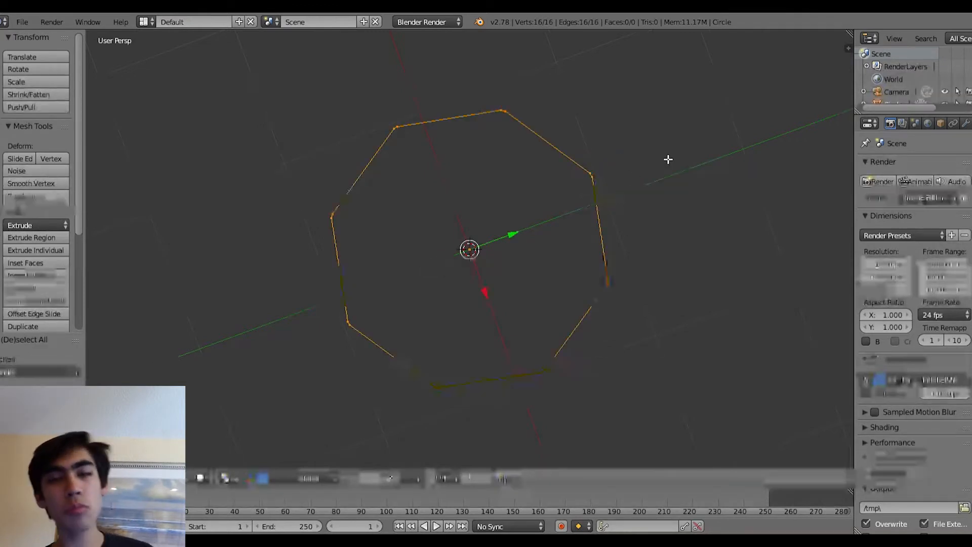
key(e)
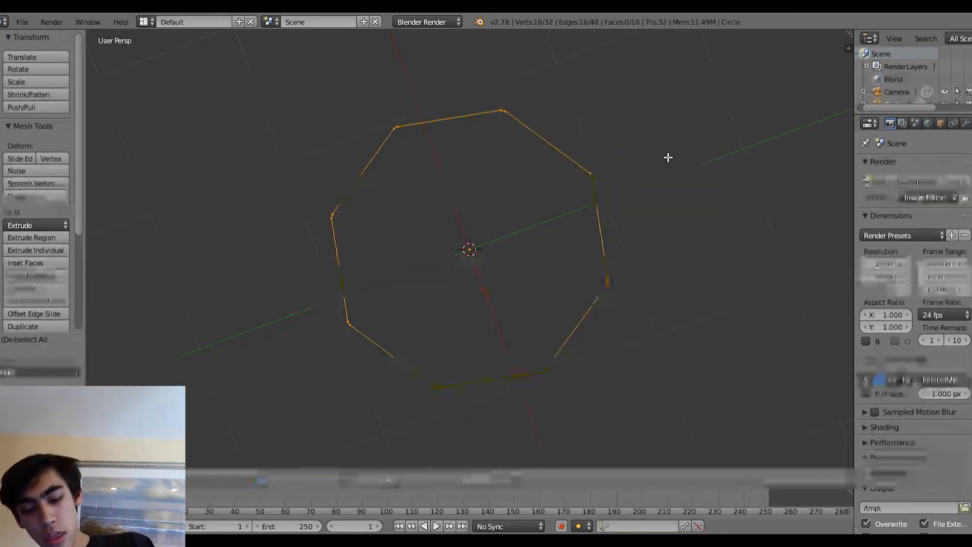
key(s)
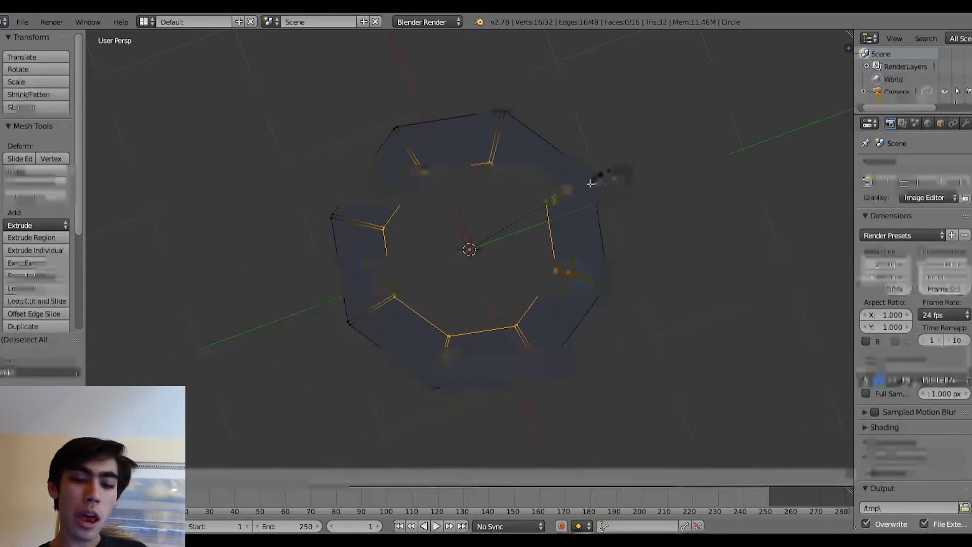
click(599, 179)
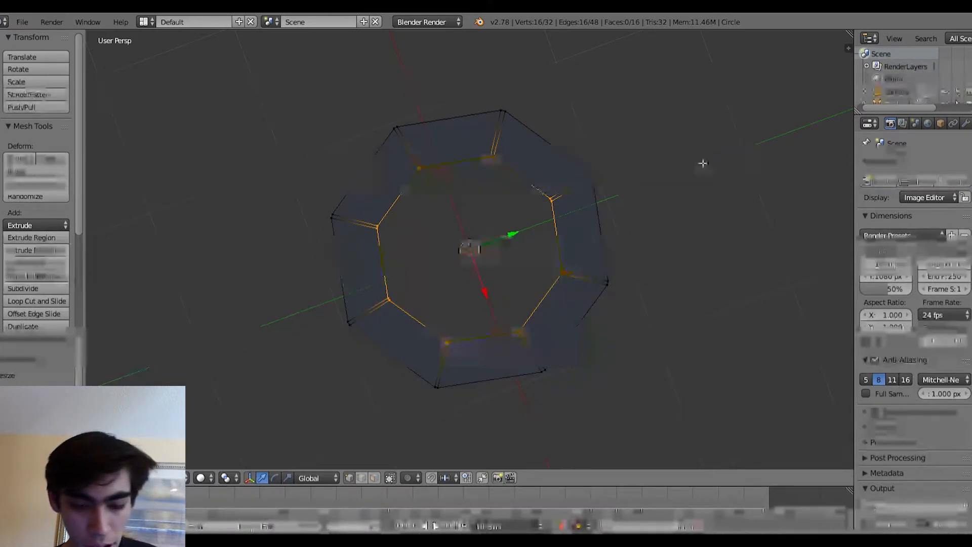
- Extrude the inner loop three more times, scaling each new loop inward to leave a small central opening
key(e)
key(s)
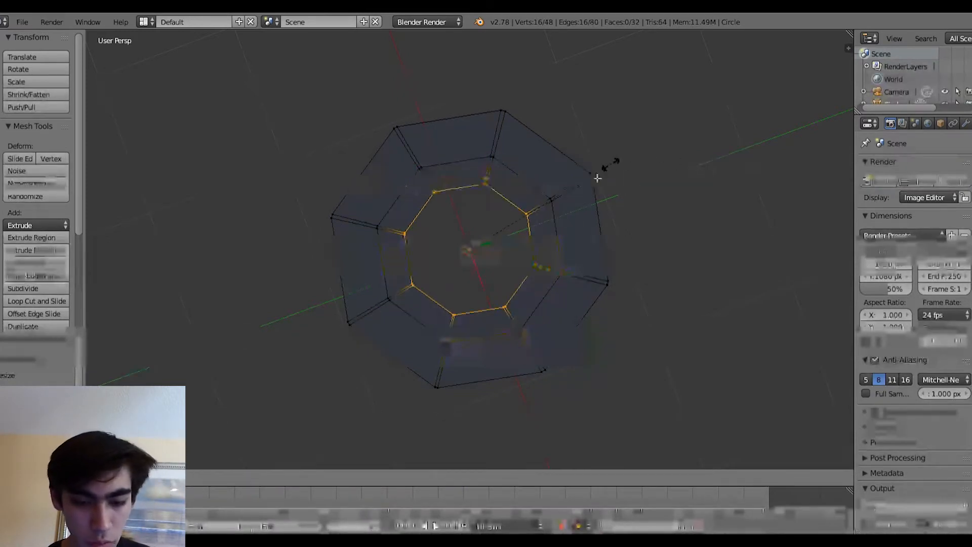
click(598, 177)
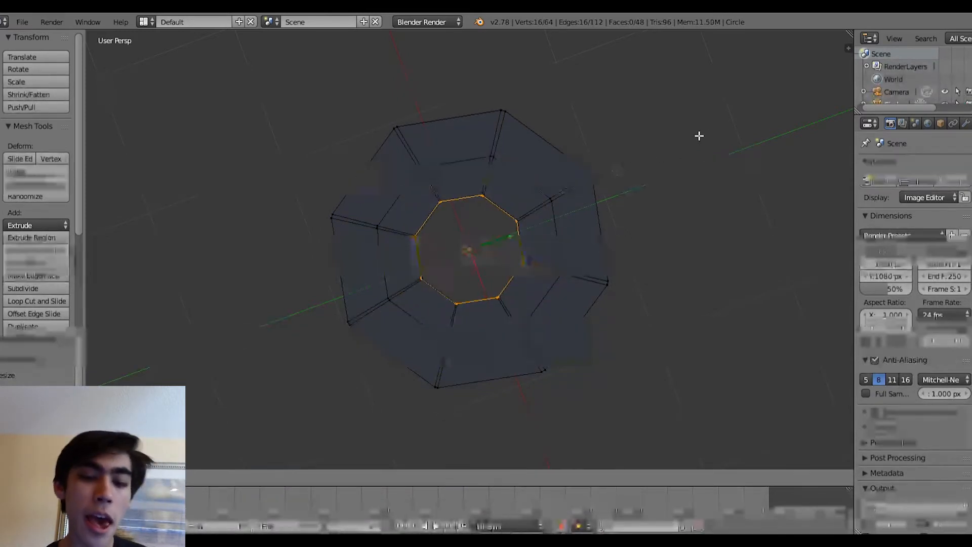
key(e)
key(s)
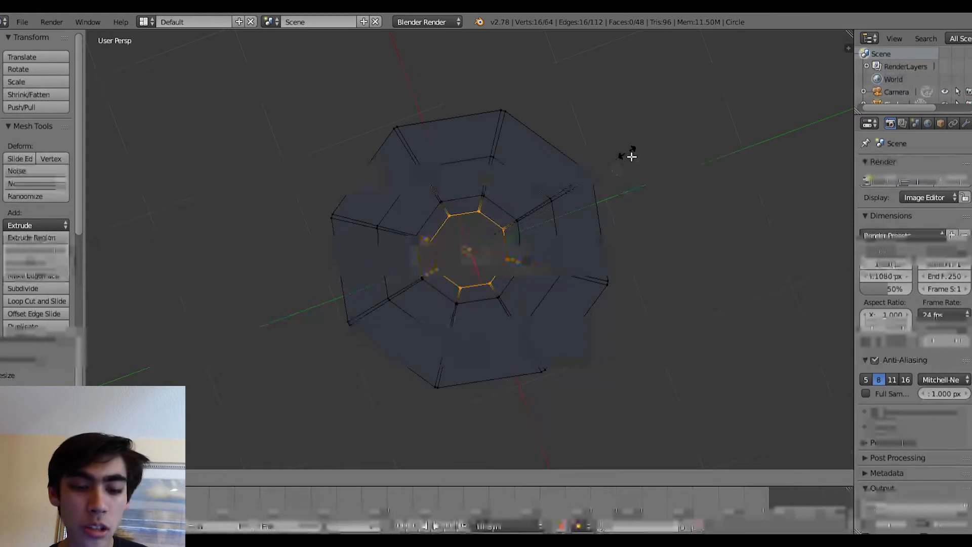
click(590, 164)
key(e)
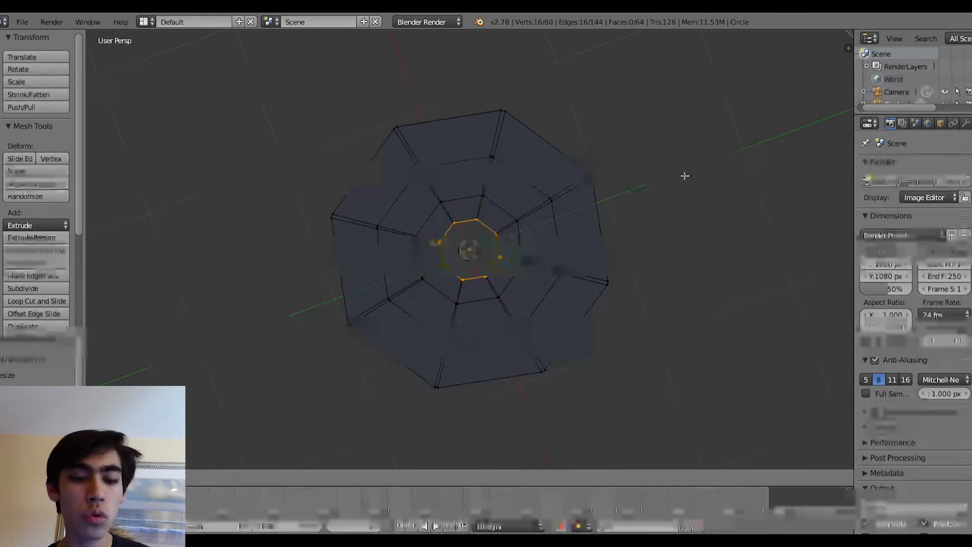
key(s)
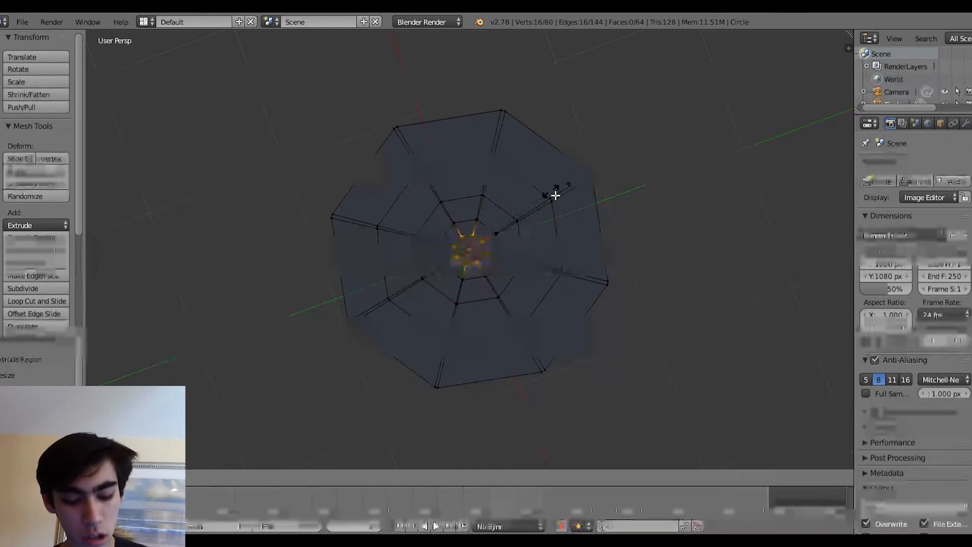
click(581, 193)
- Extrude the loop around the central opening once more and scale it slightly inward to make a thin rim
scroll(603, 252, up, 6)
scroll(603, 251, up, 2)
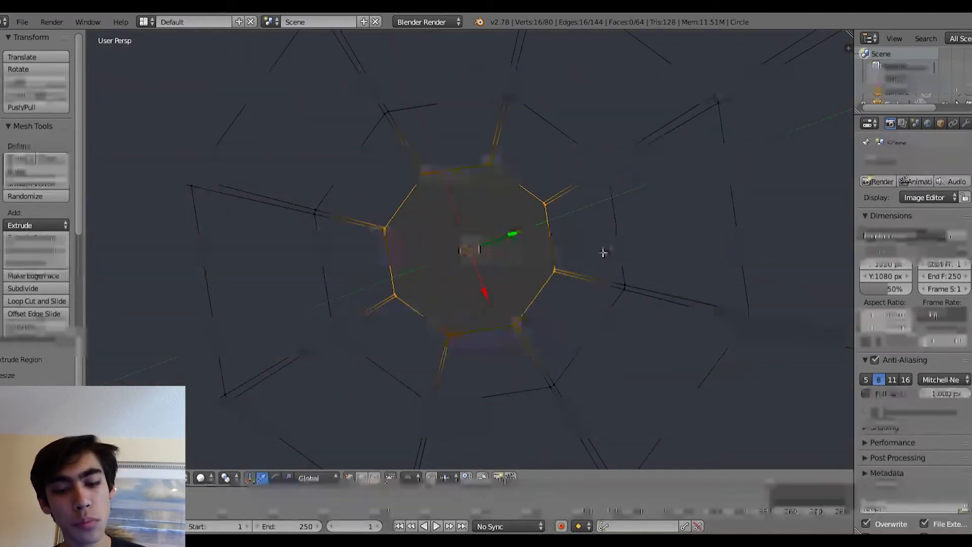
key(e)
right_click(594, 249)
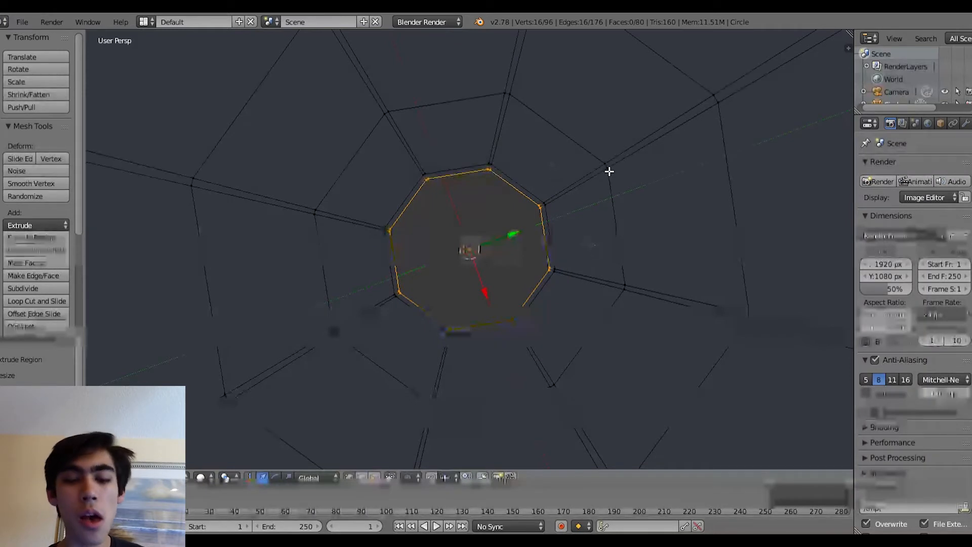
key(s)
scroll(553, 202, down, 2)
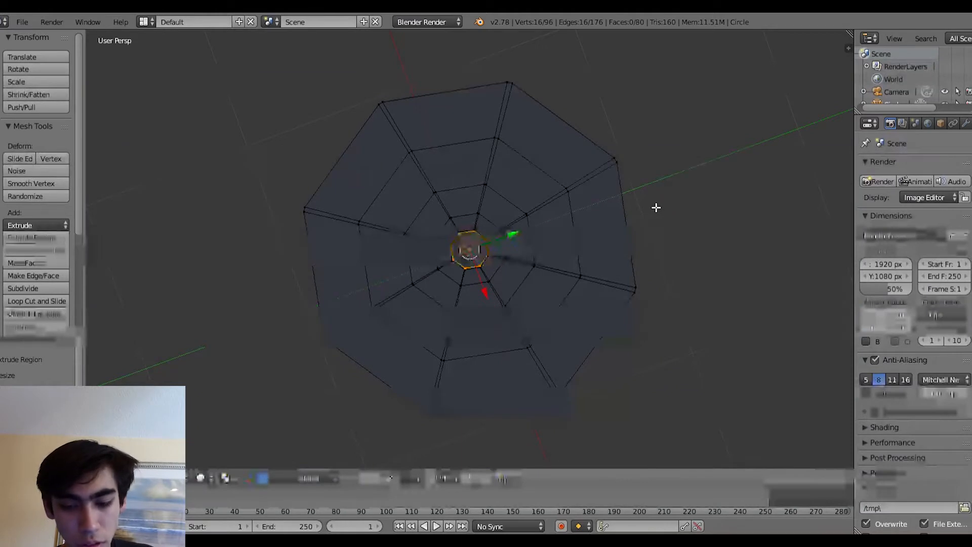
key(ctrl+r)
click(614, 191)
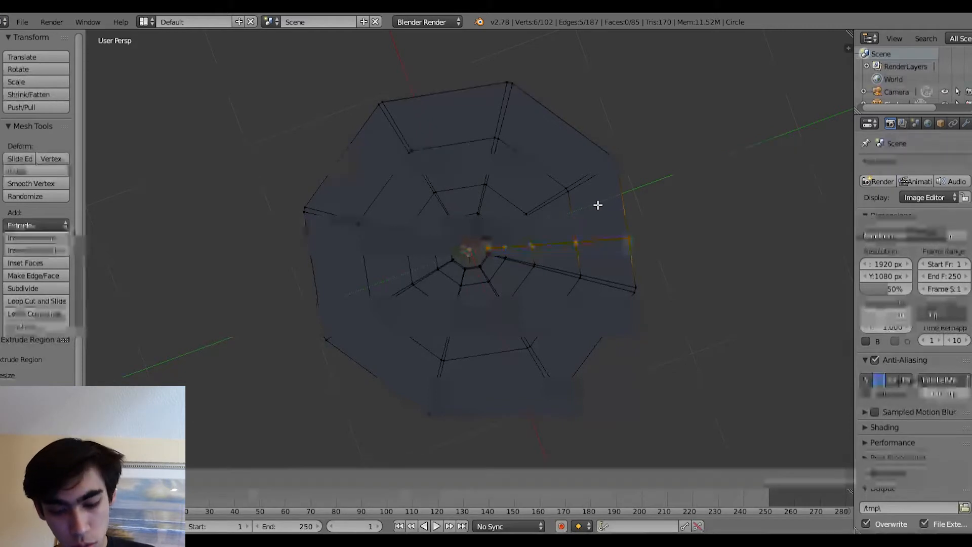
click(606, 199)
key(ctrl+z)
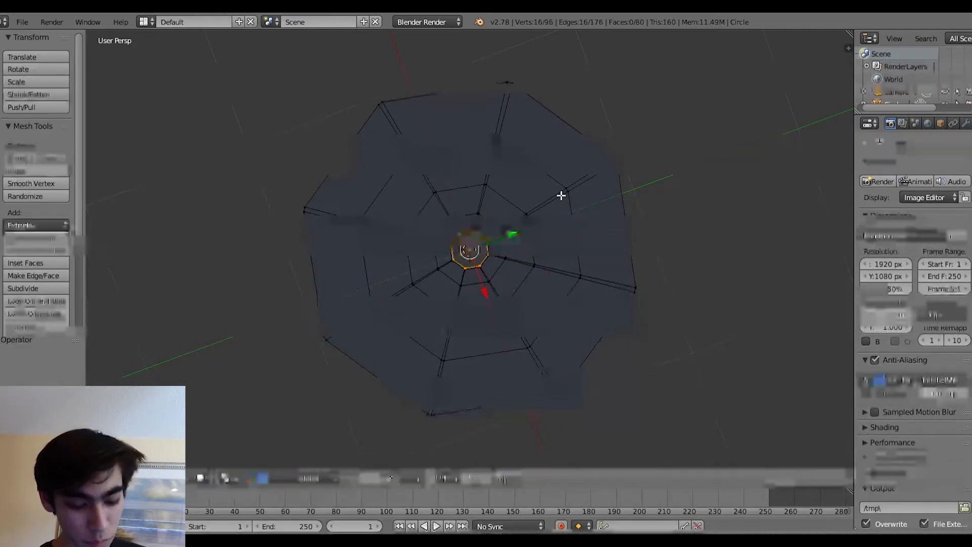
- Add a loop cut to each of the three outer ring bands, sliding each one close to its band's inner edge
key(ctrl+r)
click(584, 183)
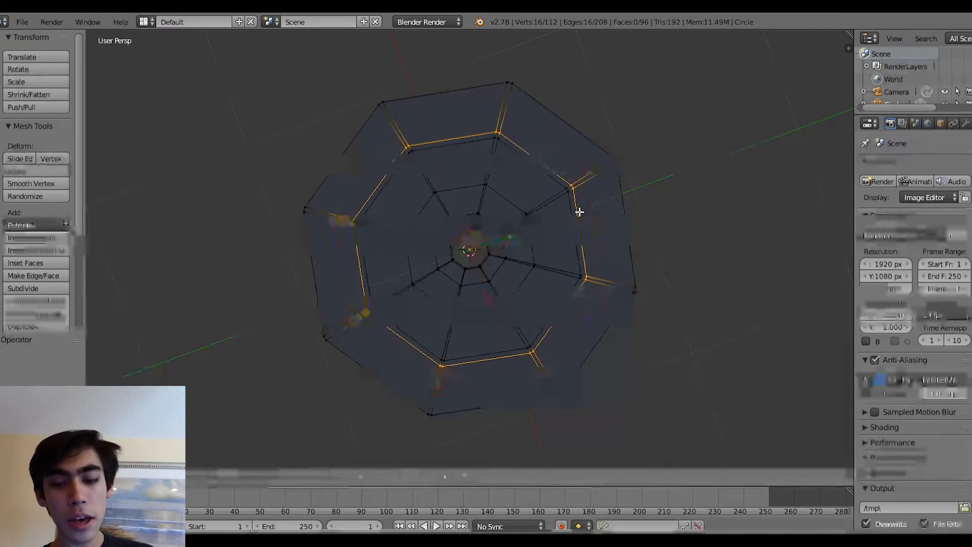
click(579, 206)
key(ctrl+r)
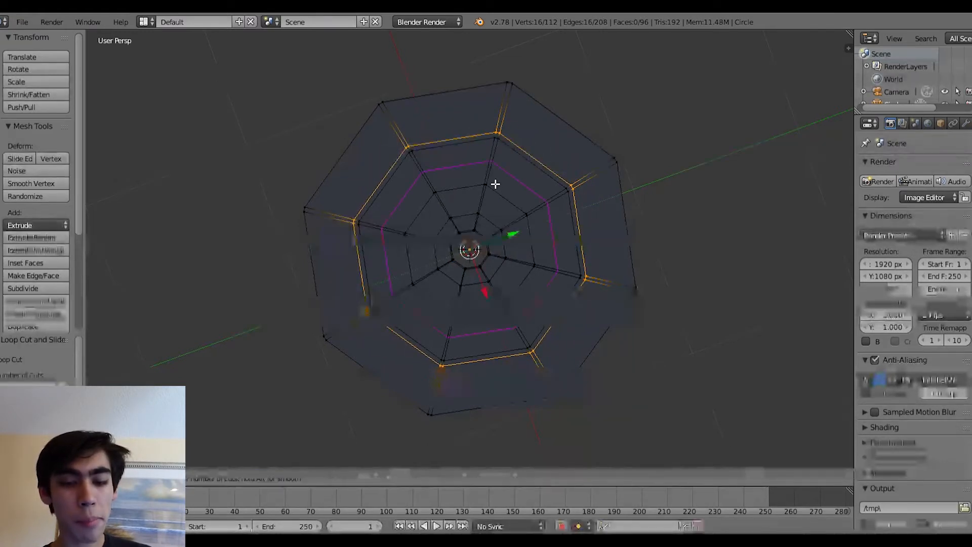
click(495, 184)
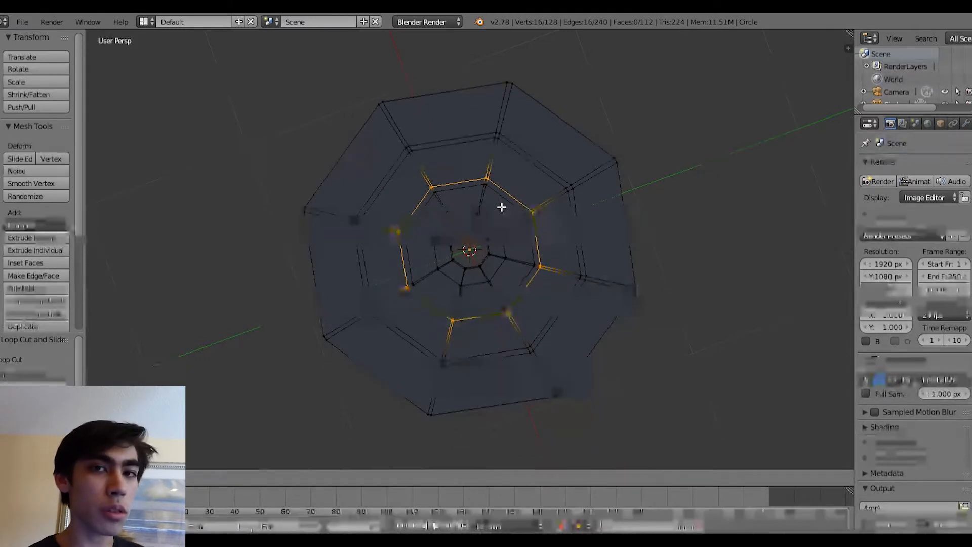
click(503, 208)
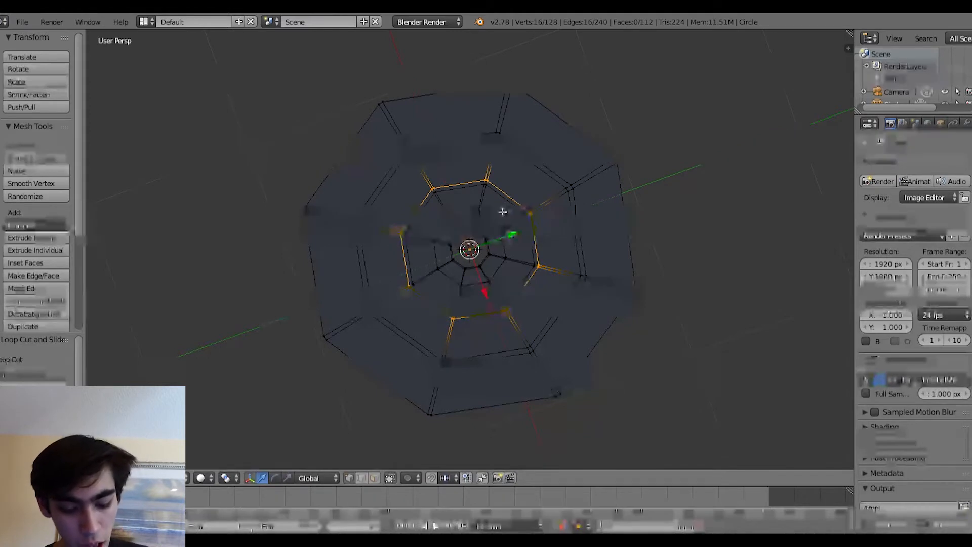
key(ctrl+r)
click(494, 229)
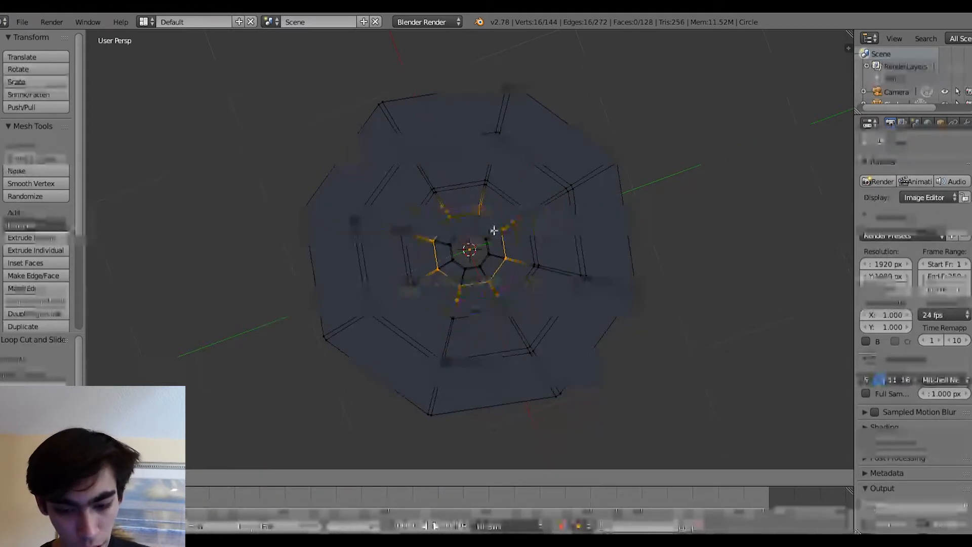
click(493, 227)
- Delete all the wide panel faces between the thin frame strips, eight in each of the four rings
scroll(586, 262, up, 3)
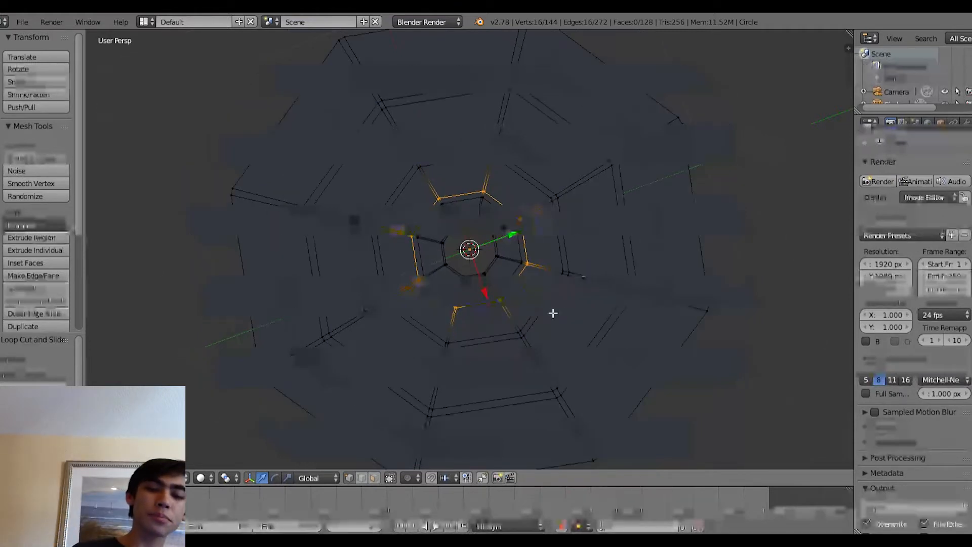
click(374, 478)
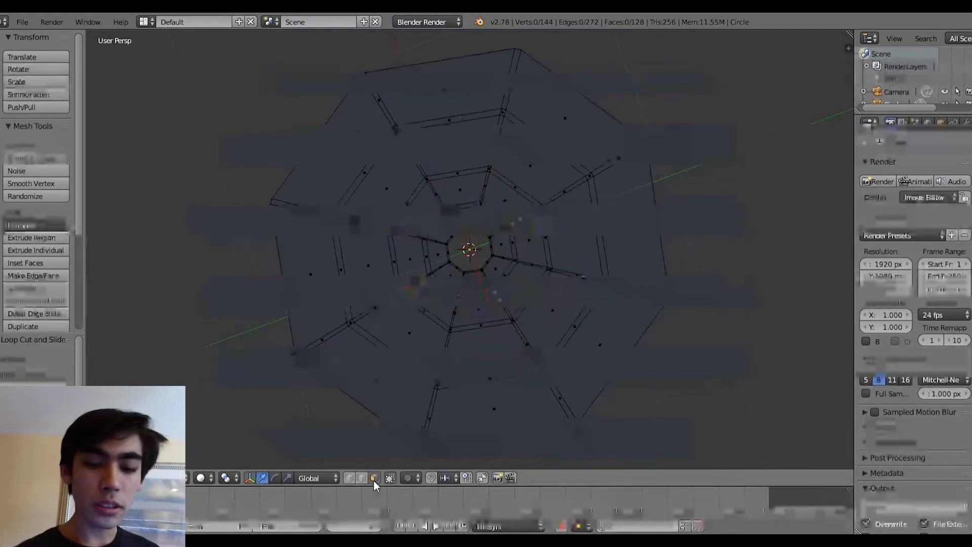
right_click(615, 208)
shift+right_click(587, 130)
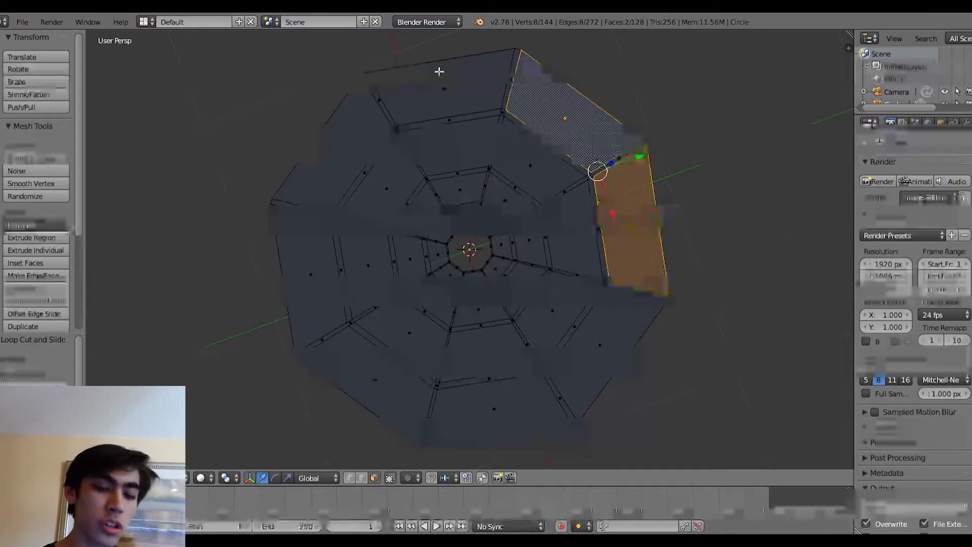
shift+right_click(424, 93)
shift+right_click(342, 147)
shift+right_click(324, 278)
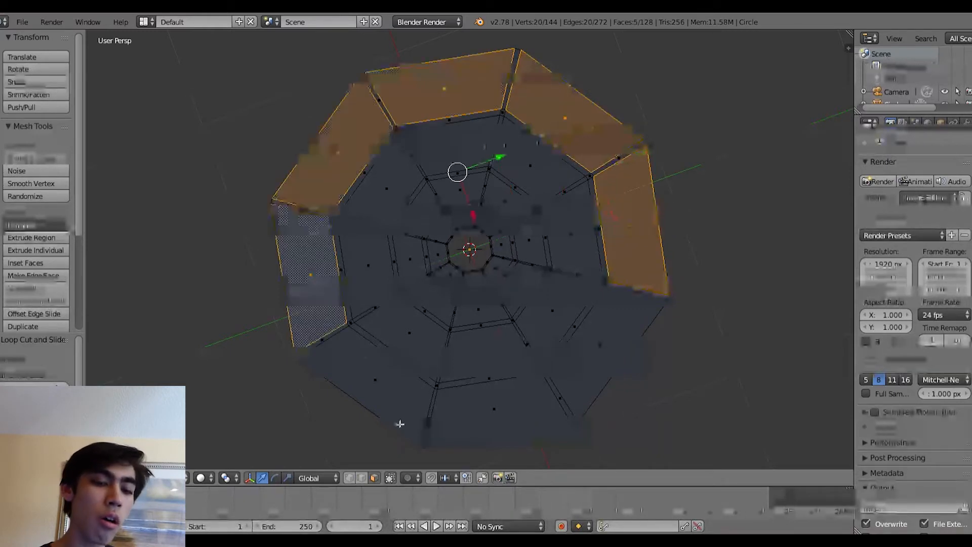
shift+right_click(401, 423)
shift+right_click(403, 320)
shift+right_click(375, 282)
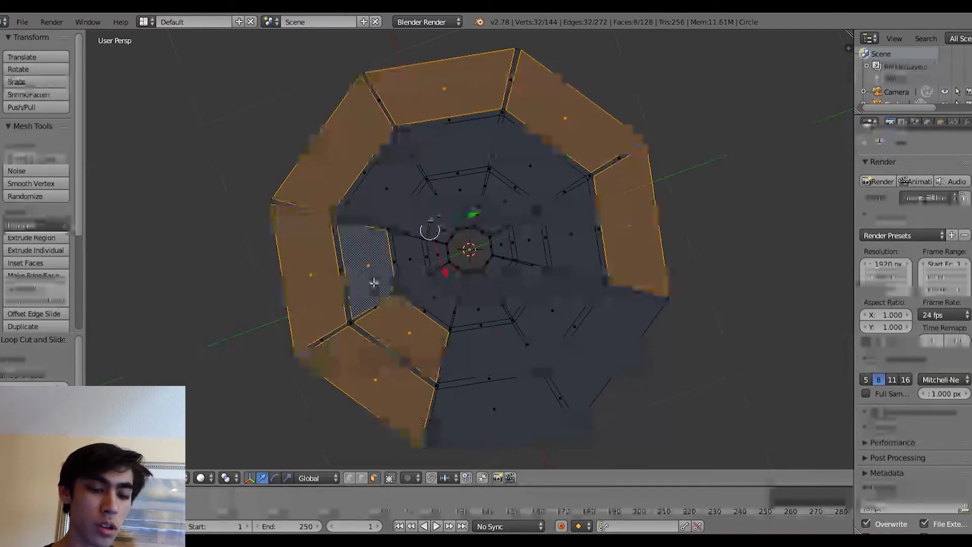
shift+right_click(500, 399)
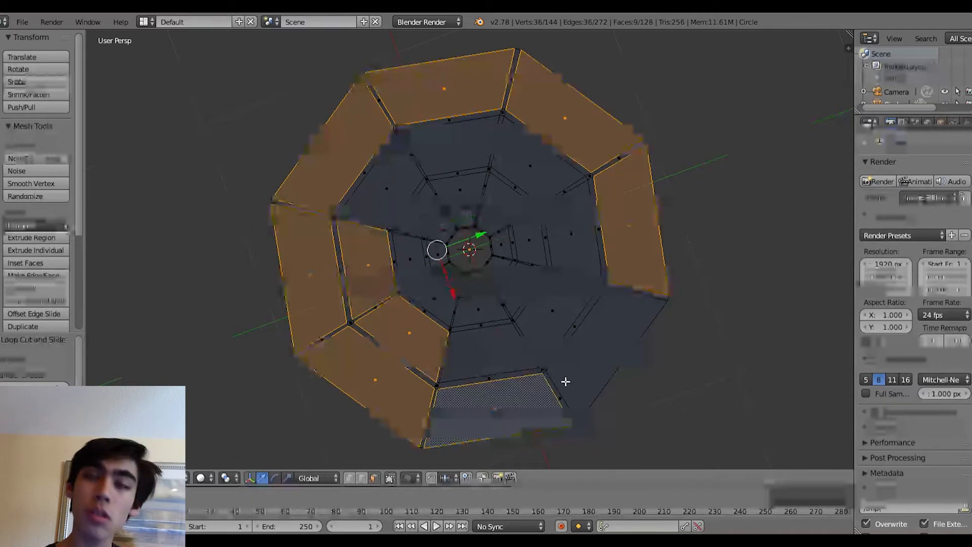
shift+right_click(565, 355)
shift+right_click(564, 326)
shift+right_click(486, 349)
shift+right_click(572, 253)
shift+right_click(531, 165)
shift+right_click(454, 149)
shift+right_click(393, 185)
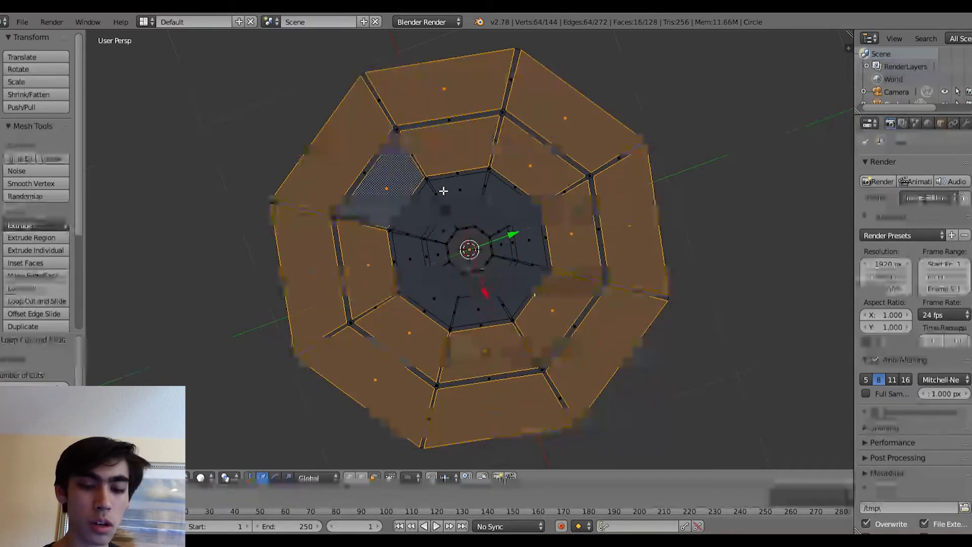
shift+right_click(502, 200)
shift+right_click(460, 190)
shift+right_click(418, 222)
shift+right_click(411, 258)
shift+right_click(532, 218)
shift+right_click(499, 218)
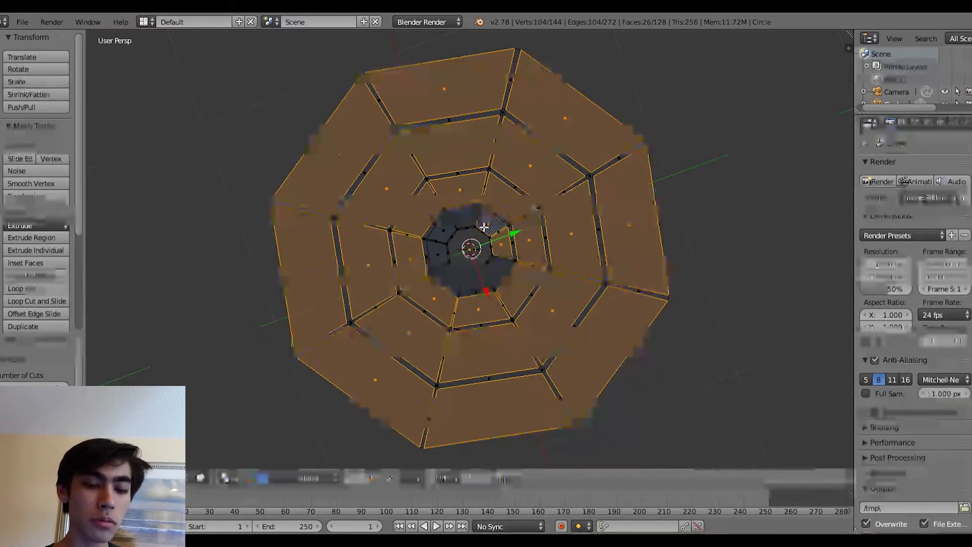
shift+right_click(471, 215)
shift+right_click(443, 231)
shift+right_click(487, 282)
shift+right_click(506, 257)
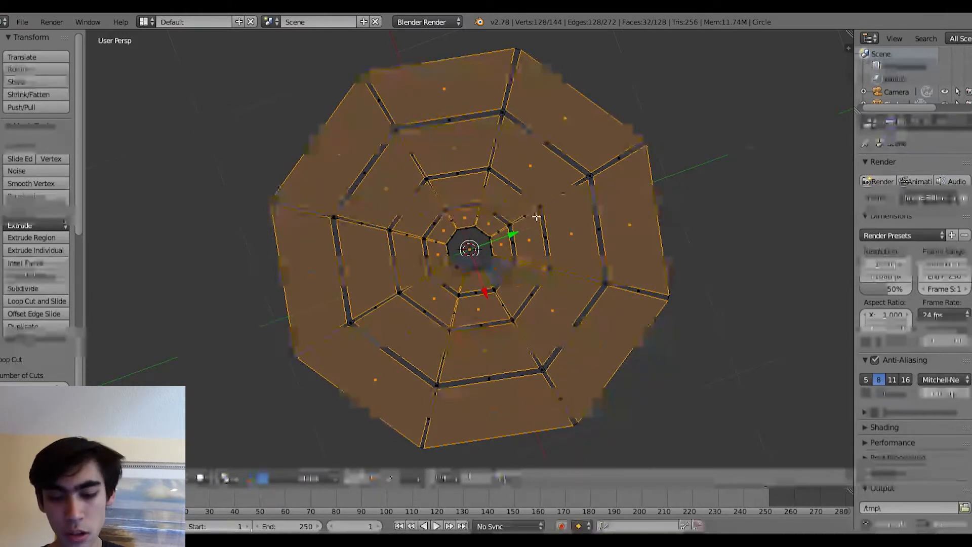
key(x)
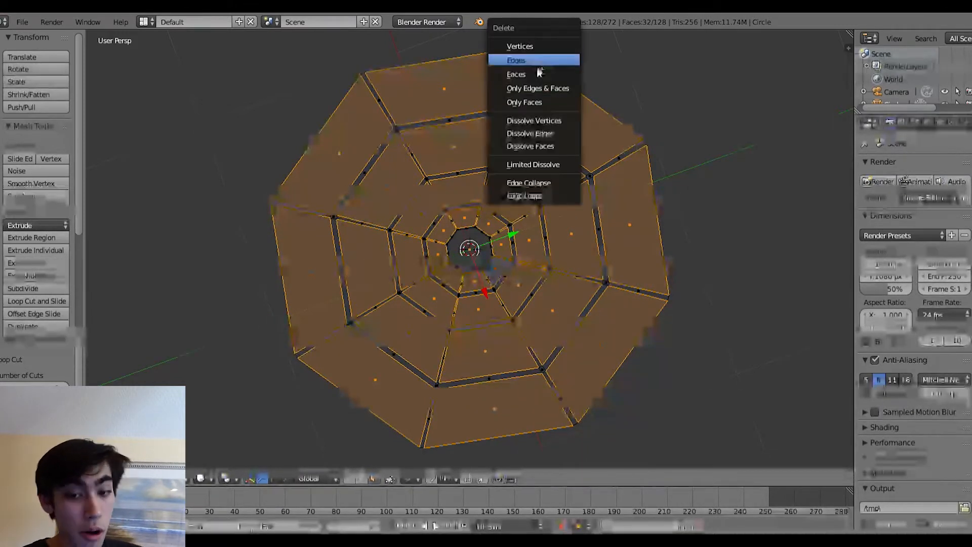
click(538, 75)
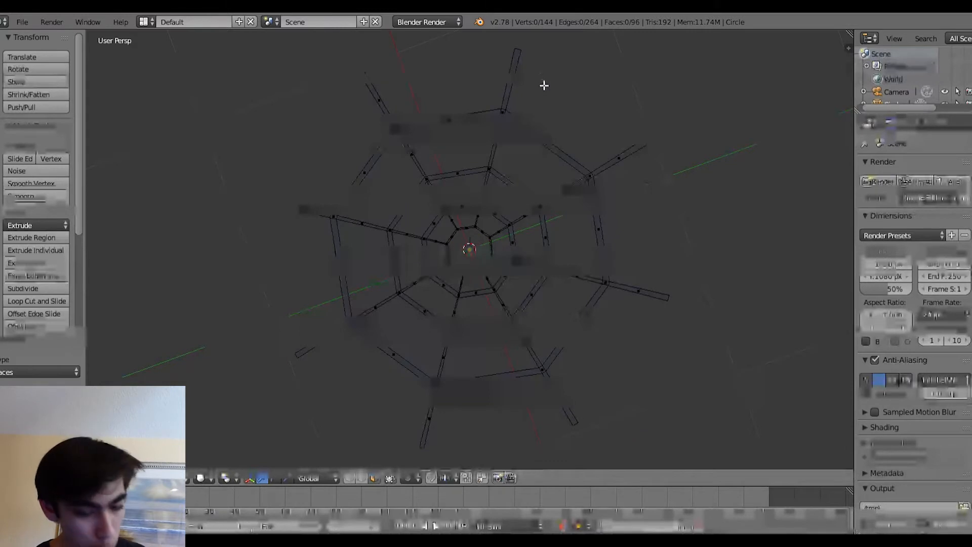
key(x)
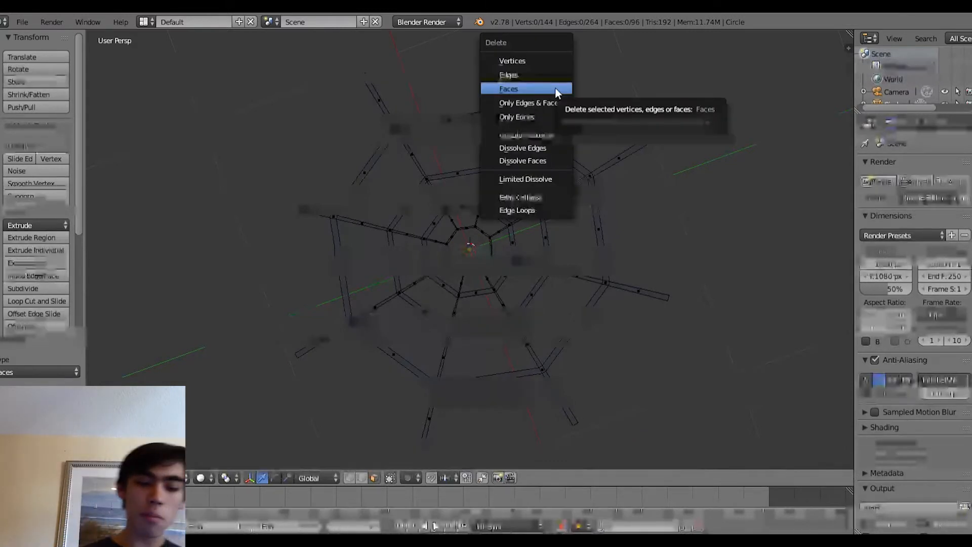
scroll(676, 225, up, 5)
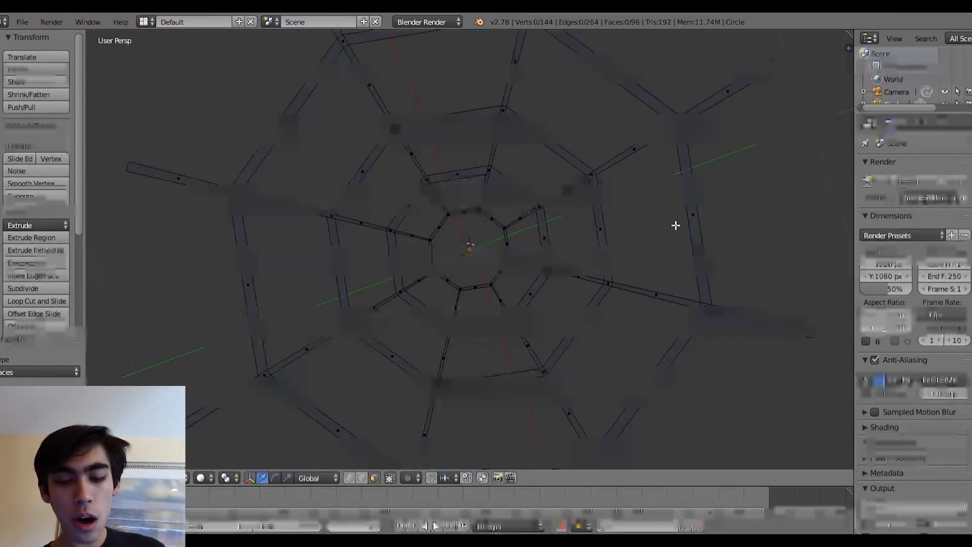
- Try to circle-select the edge loop around the central opening
scroll(679, 223, down, 3)
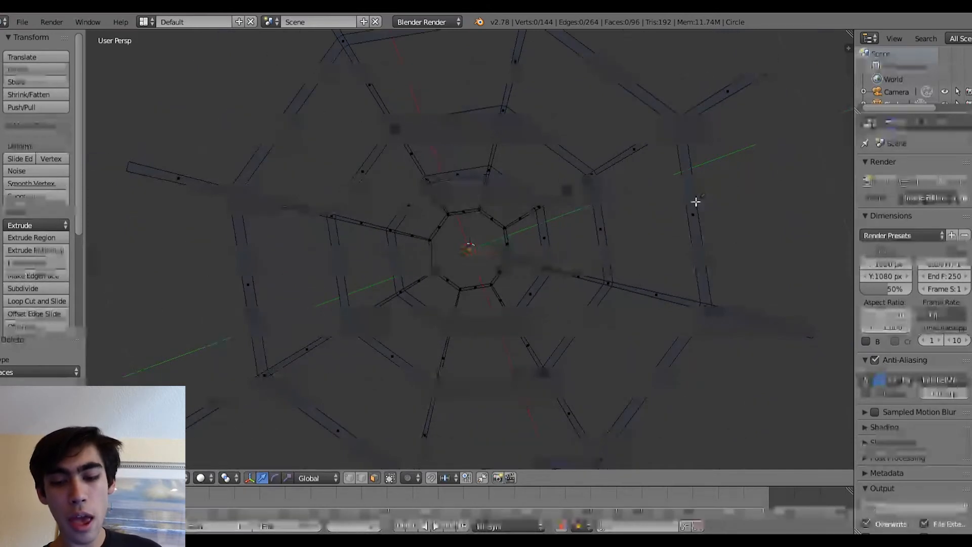
scroll(504, 236, up, 2)
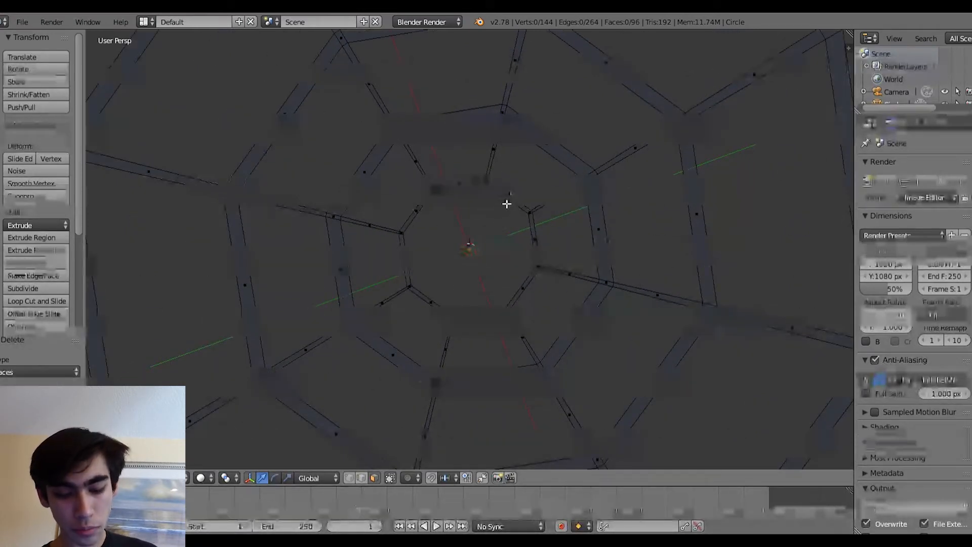
key(c)
scroll(477, 239, down, 4)
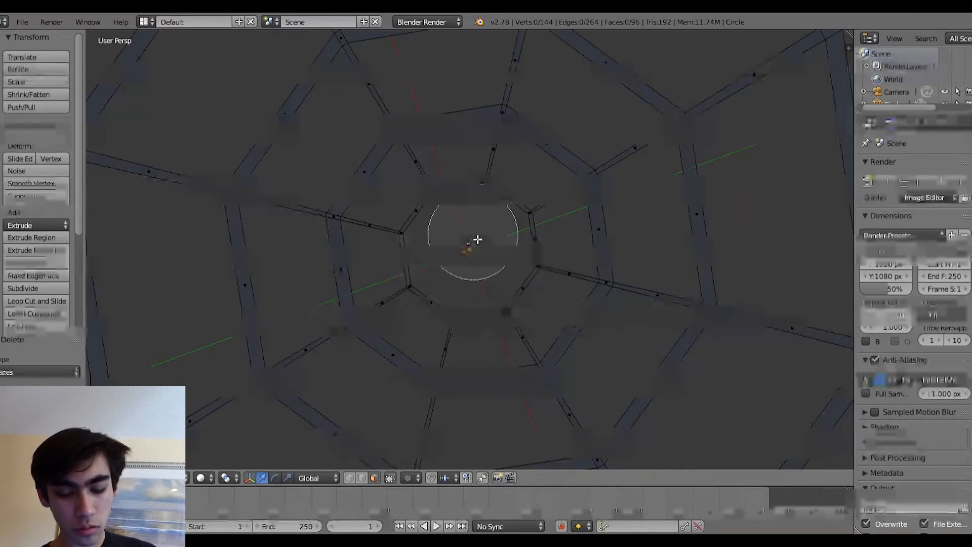
key(Escape)
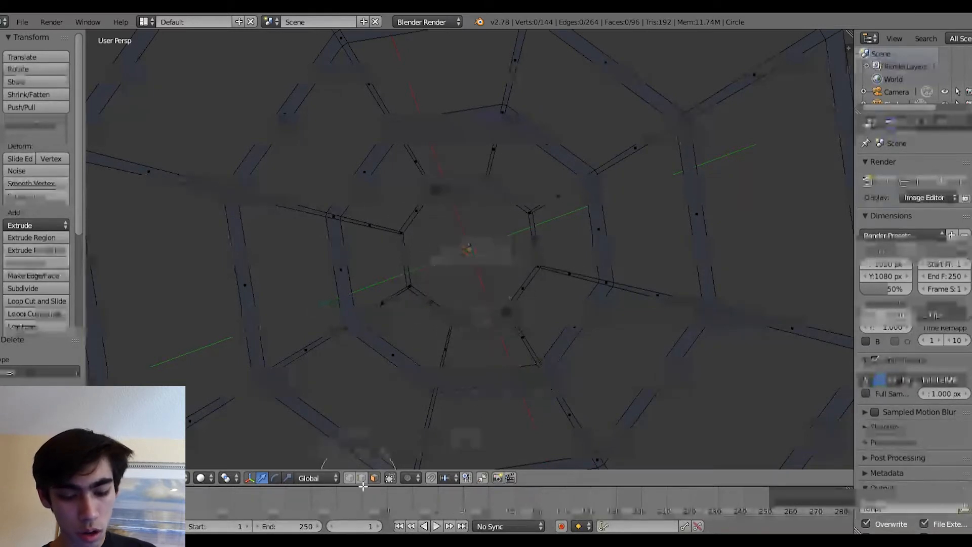
right_click(335, 430)
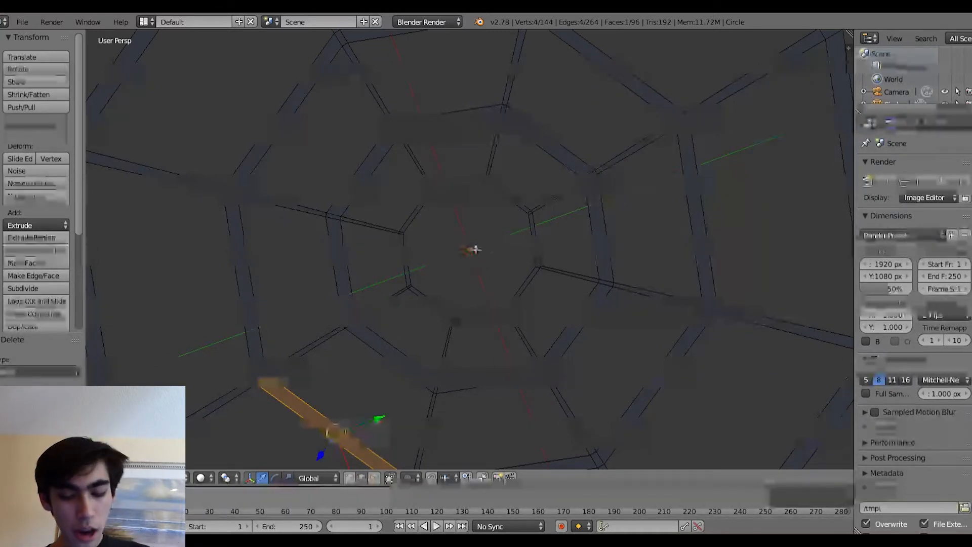
key(c)
scroll(474, 253, down, 3)
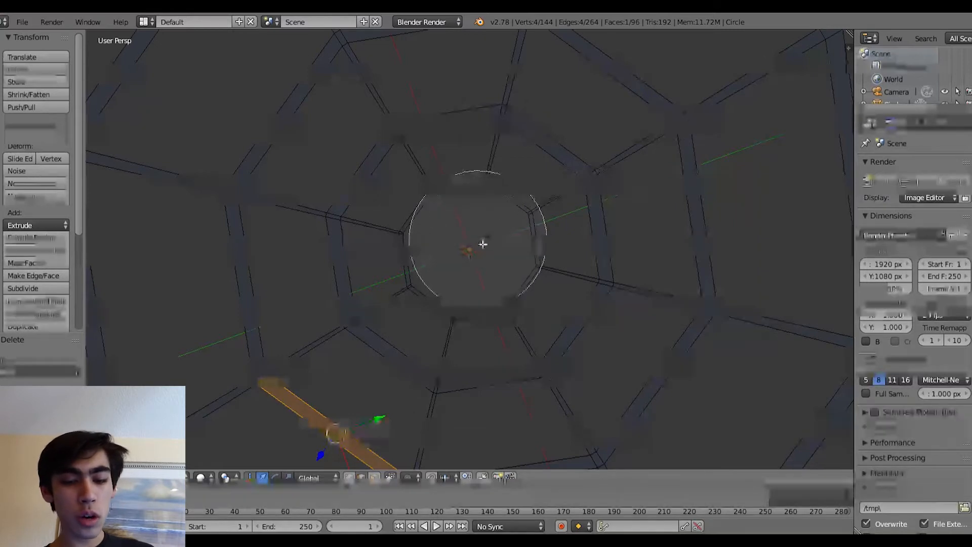
drag(475, 249, 475, 259)
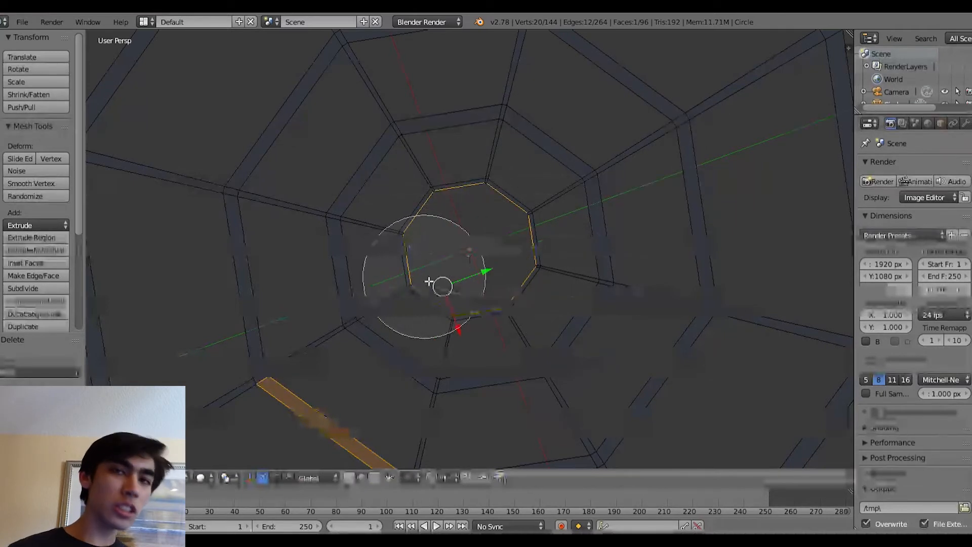
key(Escape)
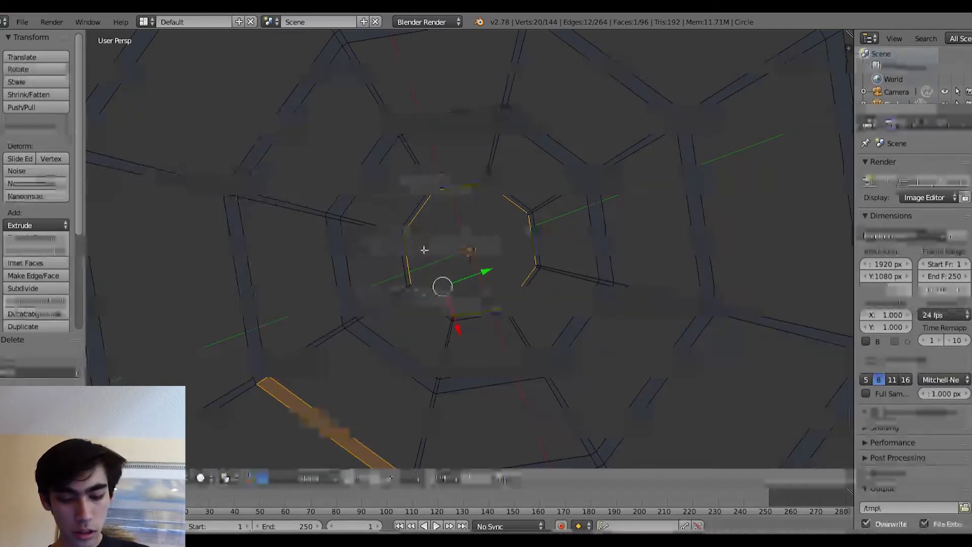
key(c)
key(Escape)
key(c)
key(Escape)
key(c)
key(Escape)
key(c)
key(Escape)
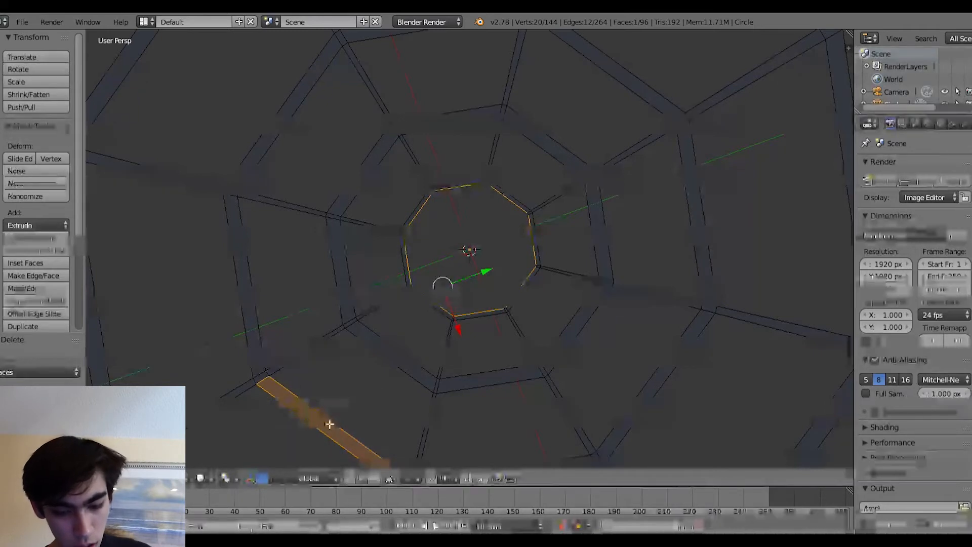
- Clear the stray face selection and circle-select only the eight edges around the central opening
middle_drag(329, 424, 341, 430)
right_click(476, 287)
scroll(496, 267, up, 4)
key(c)
scroll(479, 256, down, 3)
scroll(477, 253, up, 1)
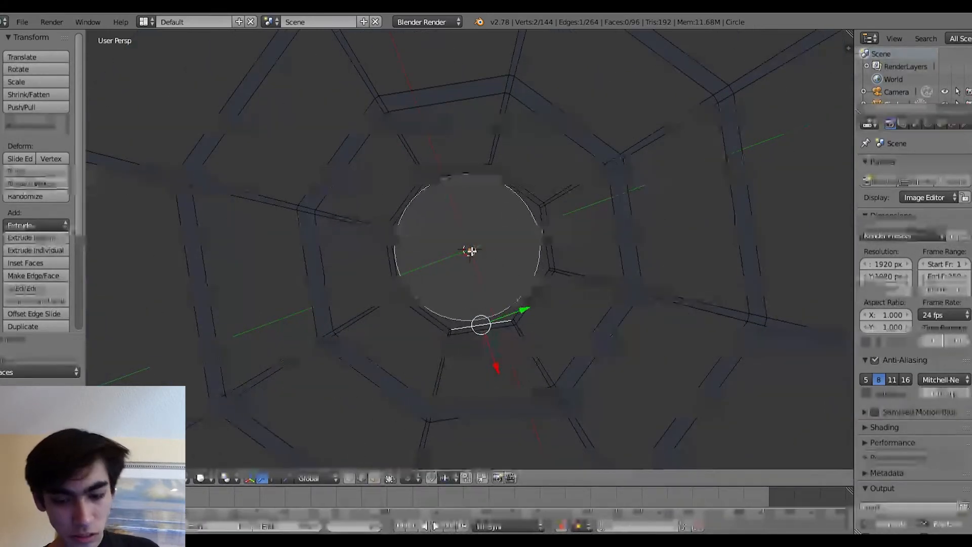
click(477, 250)
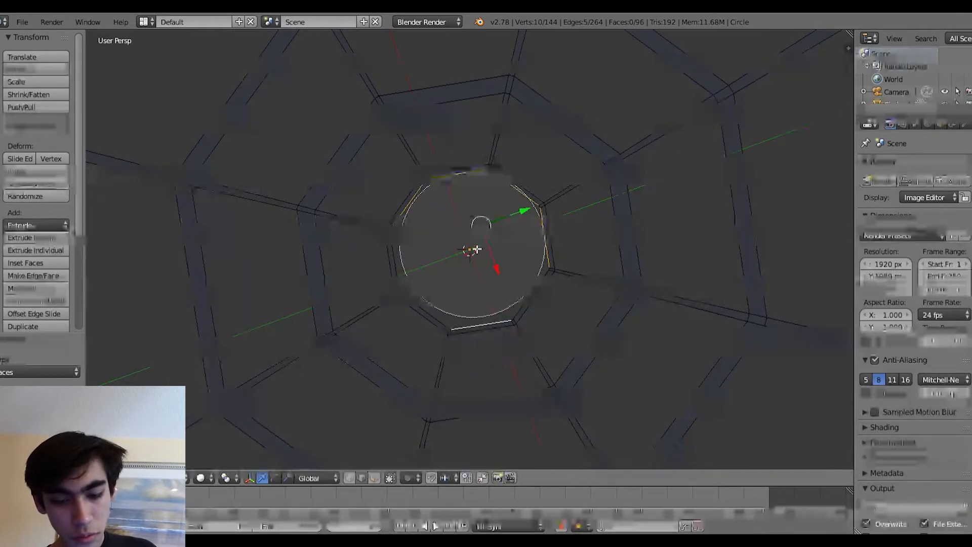
click(477, 258)
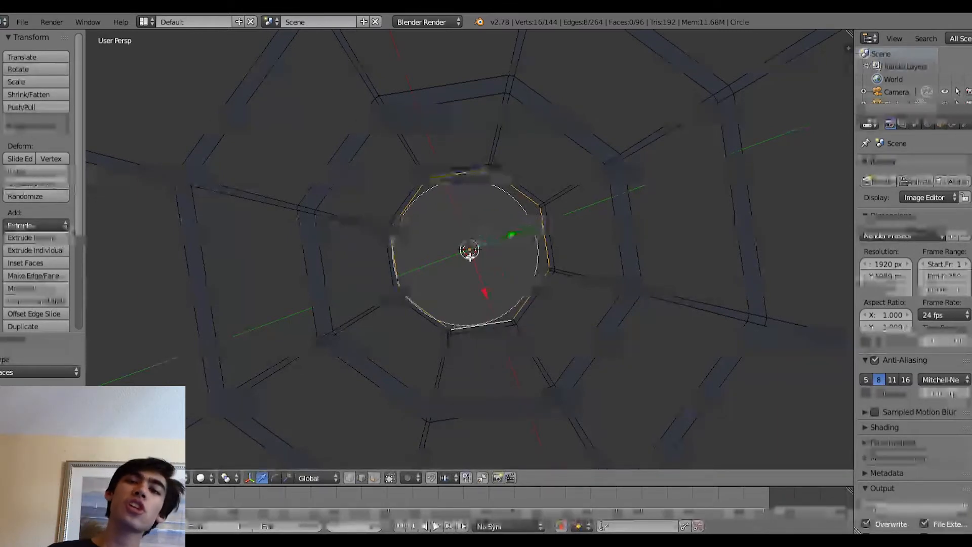
right_click(471, 262)
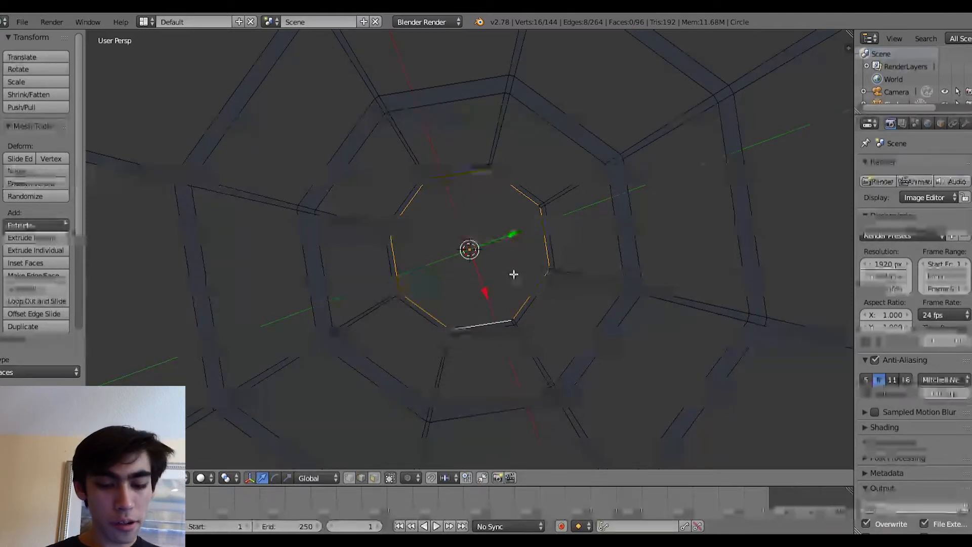
- Try extruding the central opening's edge loop and filling it with a face, undoing each attempt
key(e)
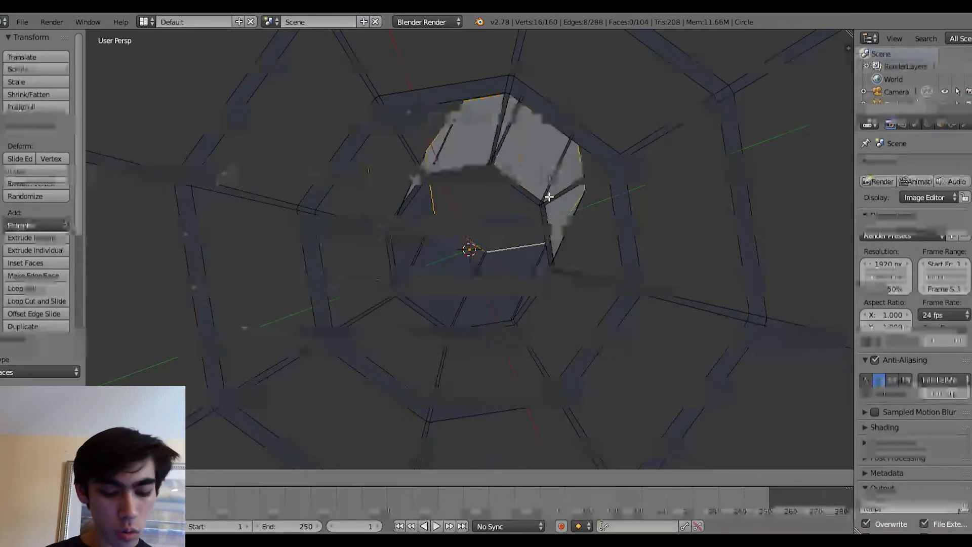
click(549, 197)
key(ctrl+z)
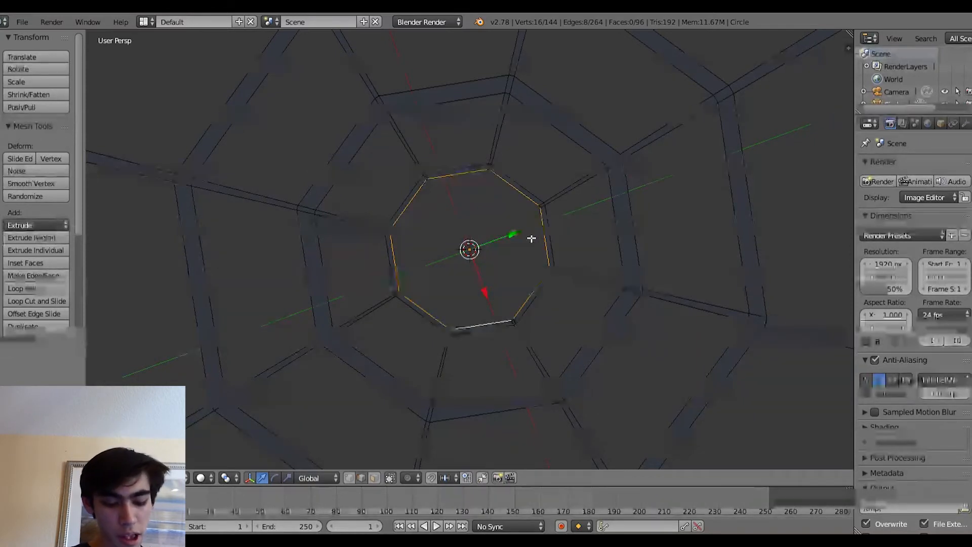
key(f)
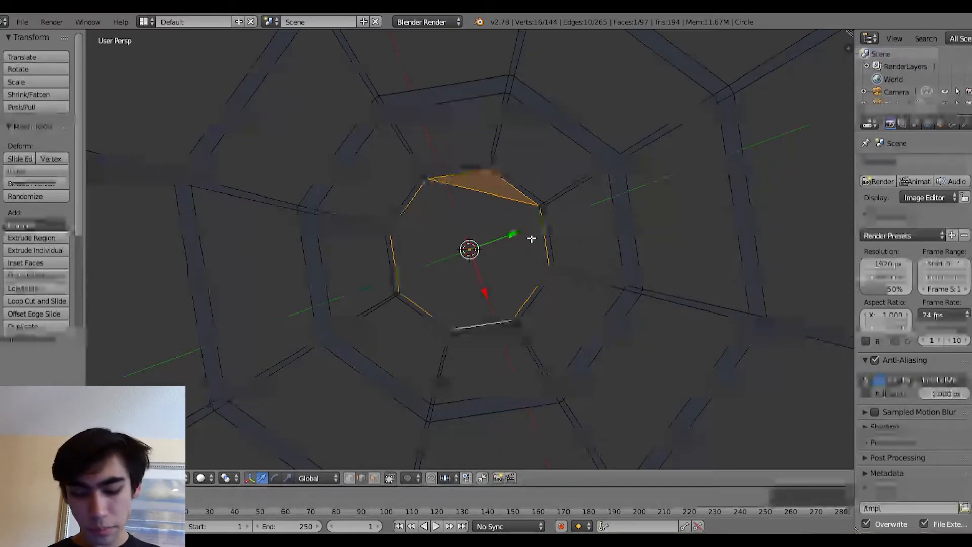
key(ctrl+z)
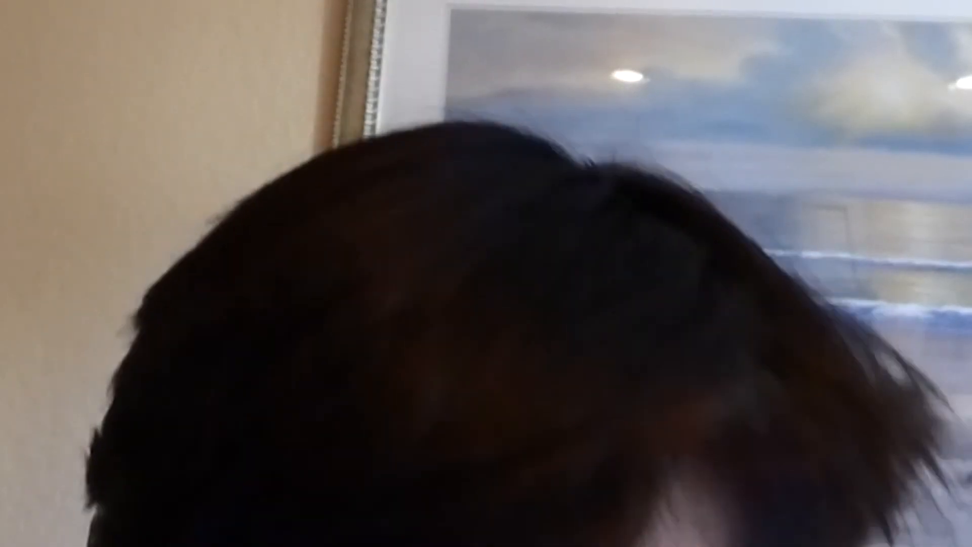
key(f)
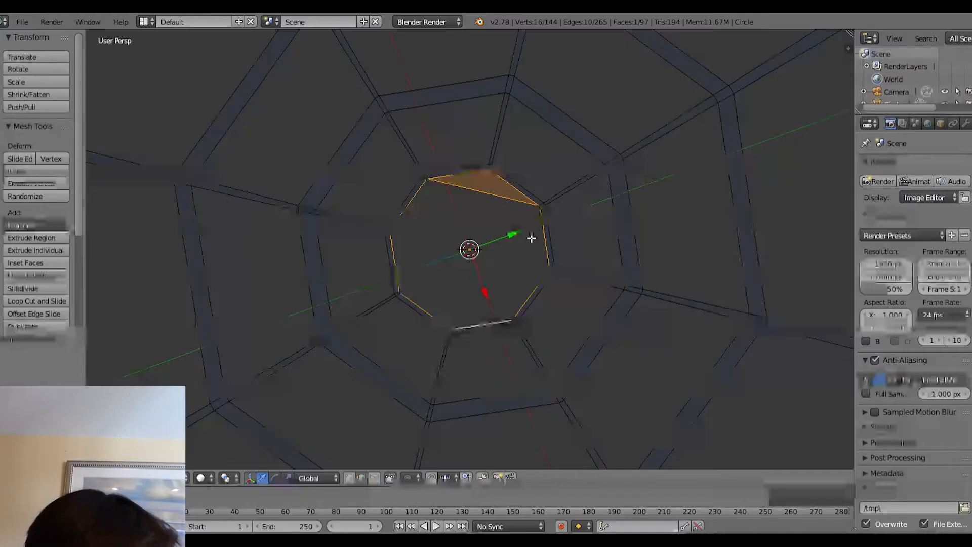
key(ctrl+z)
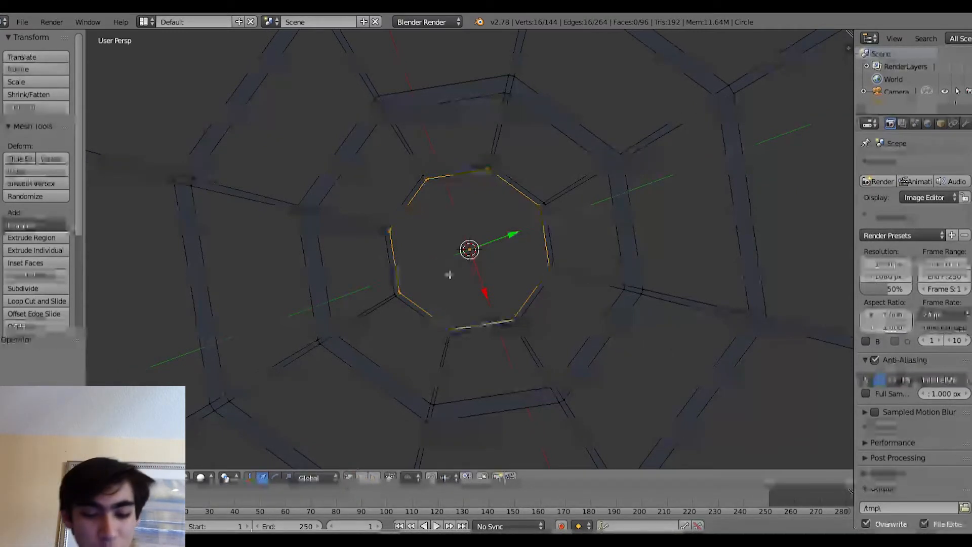
- Fill the eight-sided central opening with a face and try scaling it down on its own, undoing the scaling
key(f)
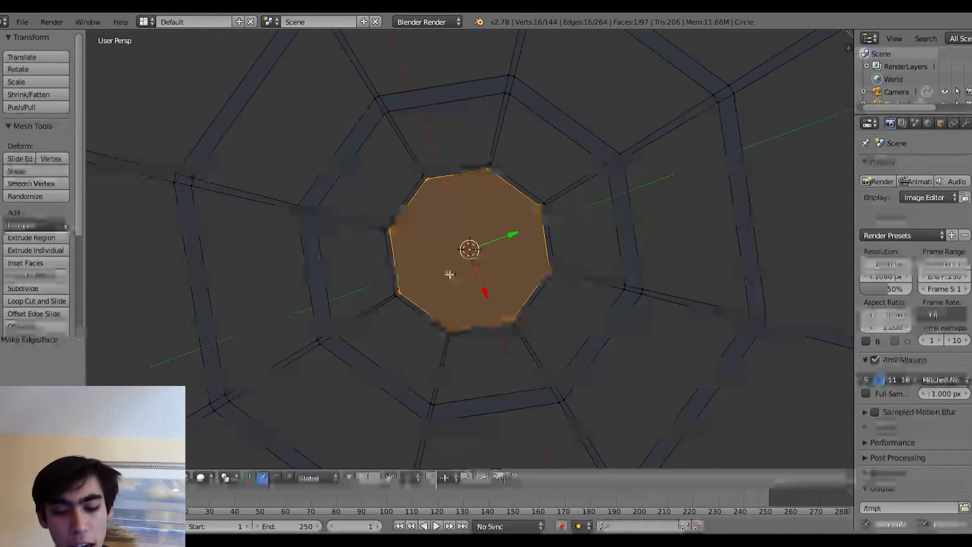
scroll(466, 239, down, 4)
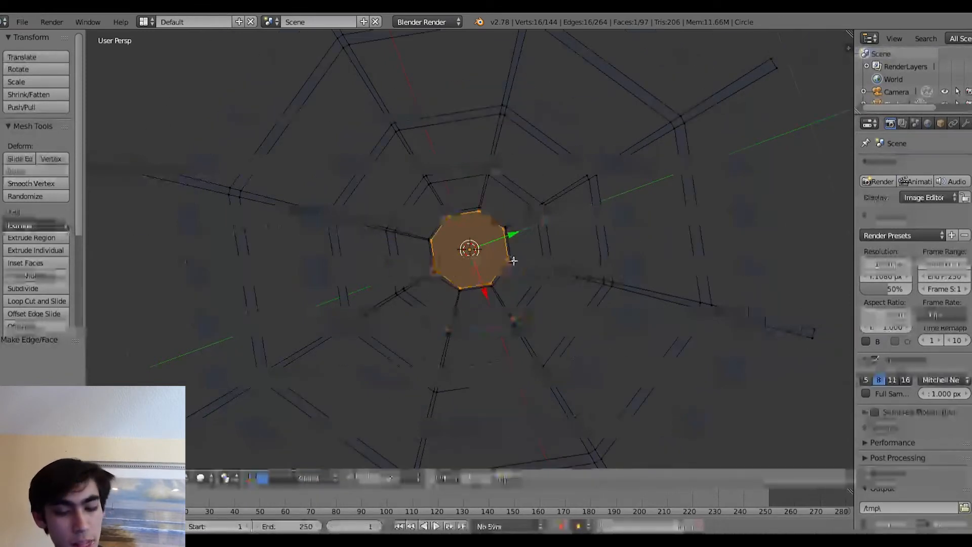
key(s)
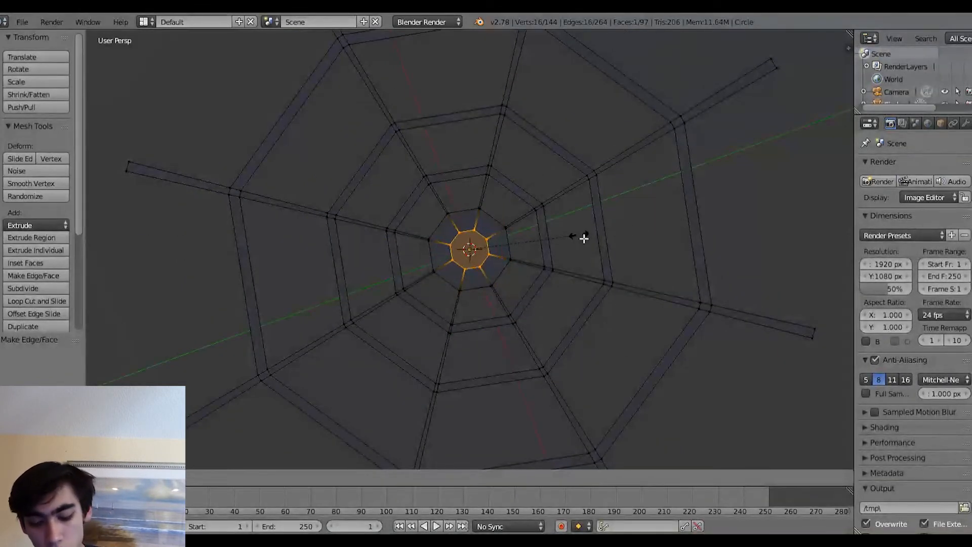
click(584, 238)
key(ctrl+z)
scroll(601, 220, down, 1)
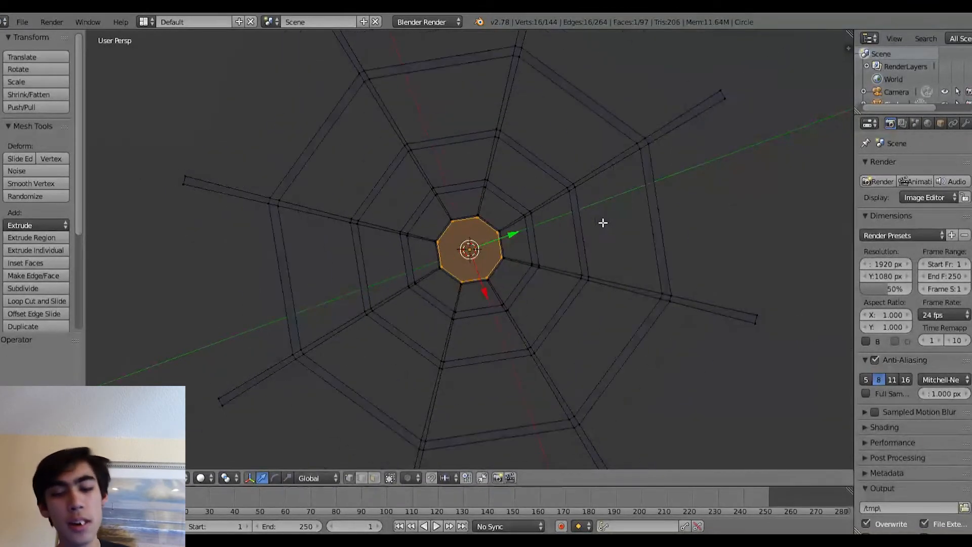
- Enable proportional editing and scale the central face down, adjusting the influence radius so the inner rings shrink with it
key(o)
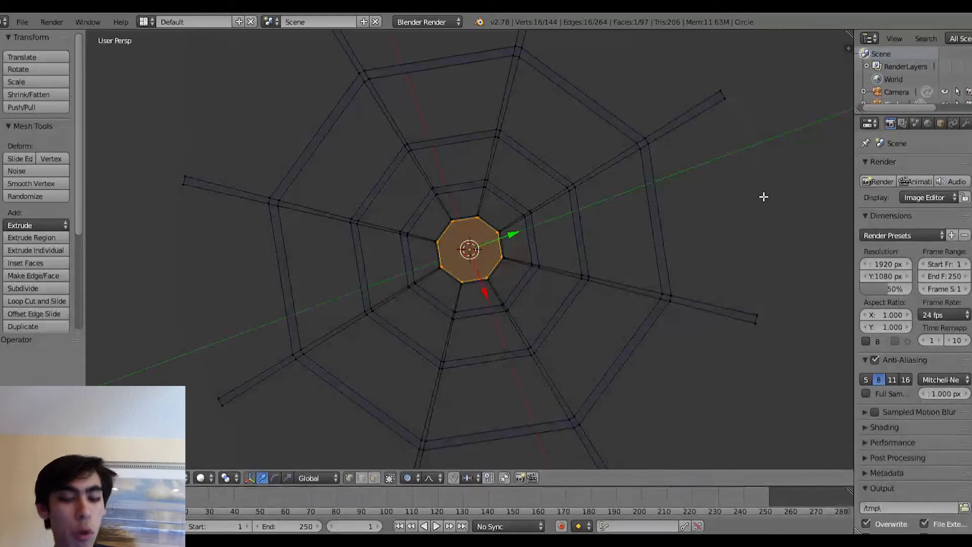
key(s)
scroll(508, 218, up, 3)
scroll(508, 218, up, 4)
scroll(508, 218, down, 1)
scroll(509, 217, up, 5)
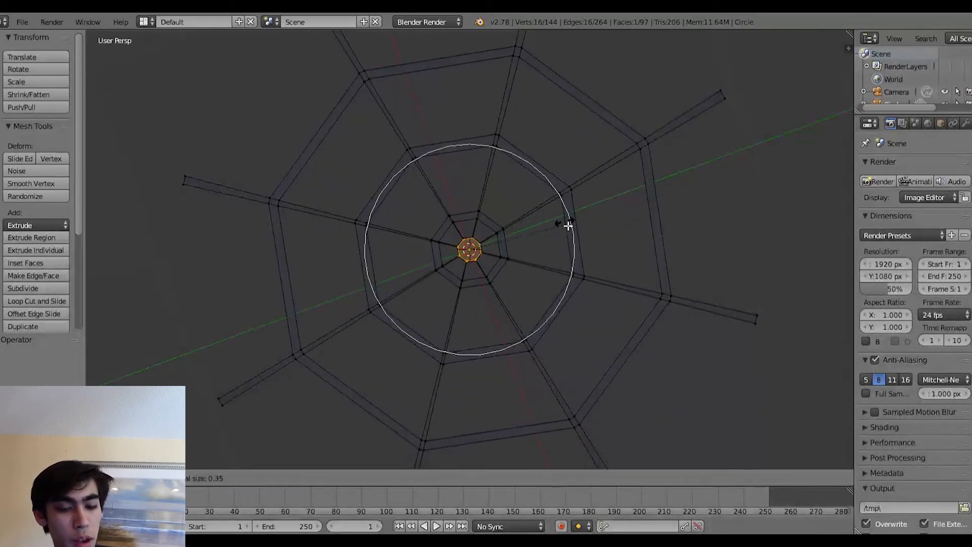
scroll(547, 217, up, 3)
scroll(545, 218, down, 4)
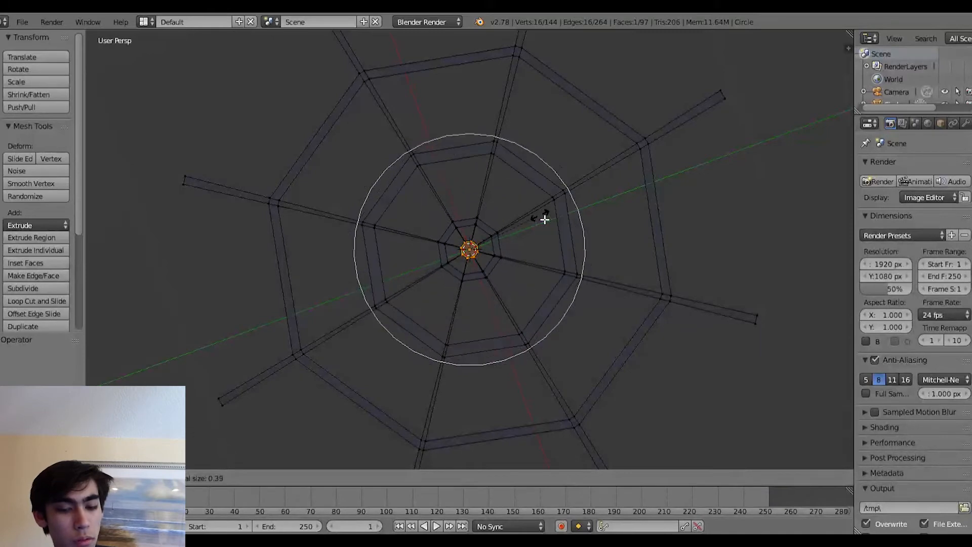
scroll(532, 224, down, 6)
scroll(534, 228, up, 4)
click(535, 228)
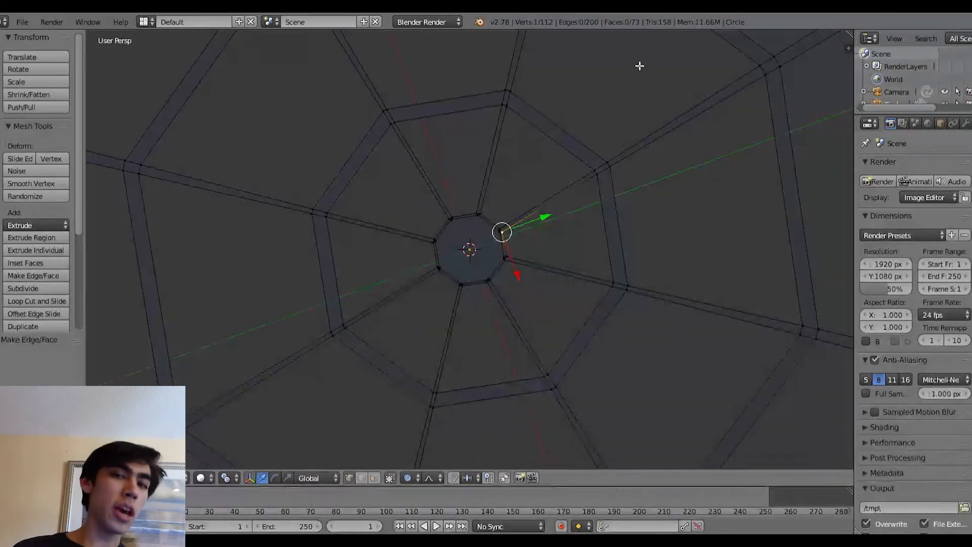
- Try joining the central hub to the inner ring's upper-right corner with a diagonal edge, undoing it
scroll(647, 177, down, 2)
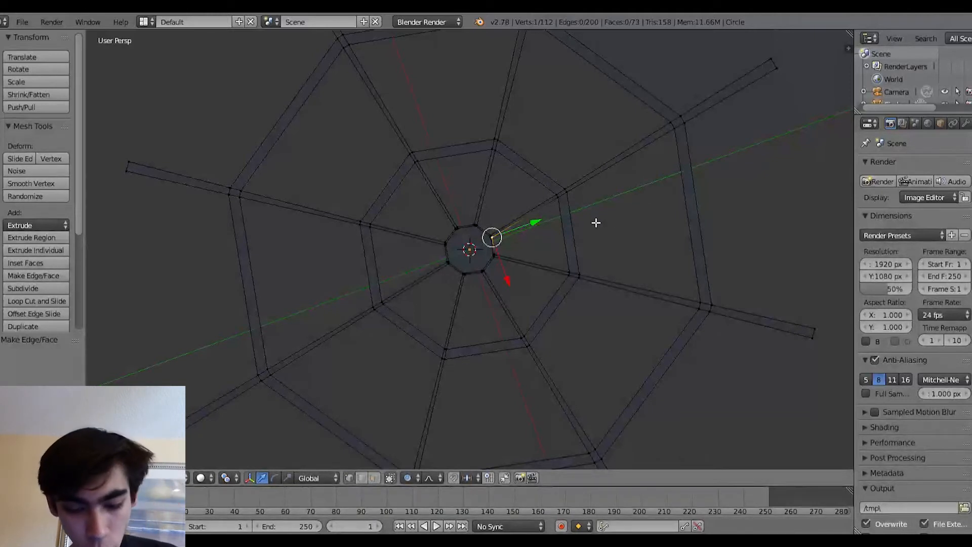
ctrl+right_click(568, 211)
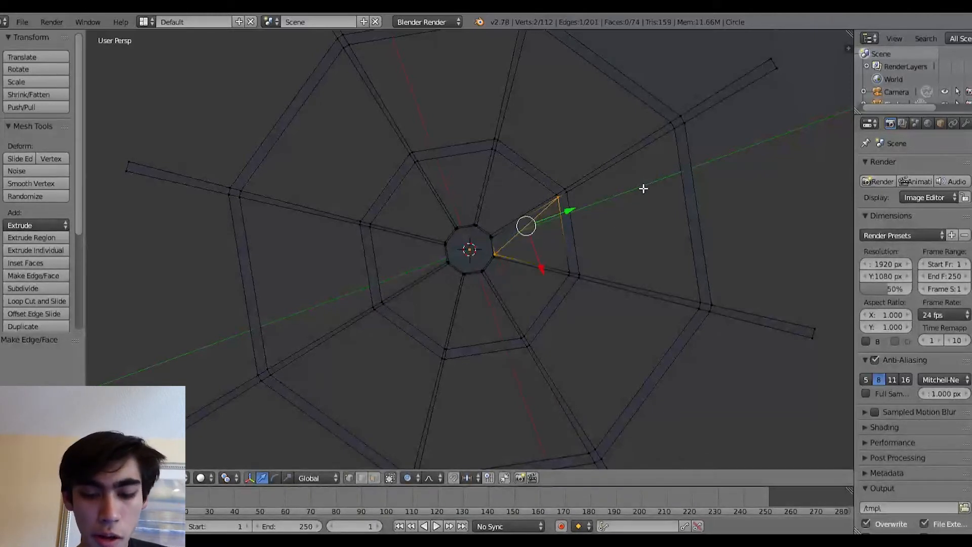
key(ctrl+z)
- Add a loop cut across the inner ring's upper-right strip and slide it close to the strip's upper corner
right_click(521, 348)
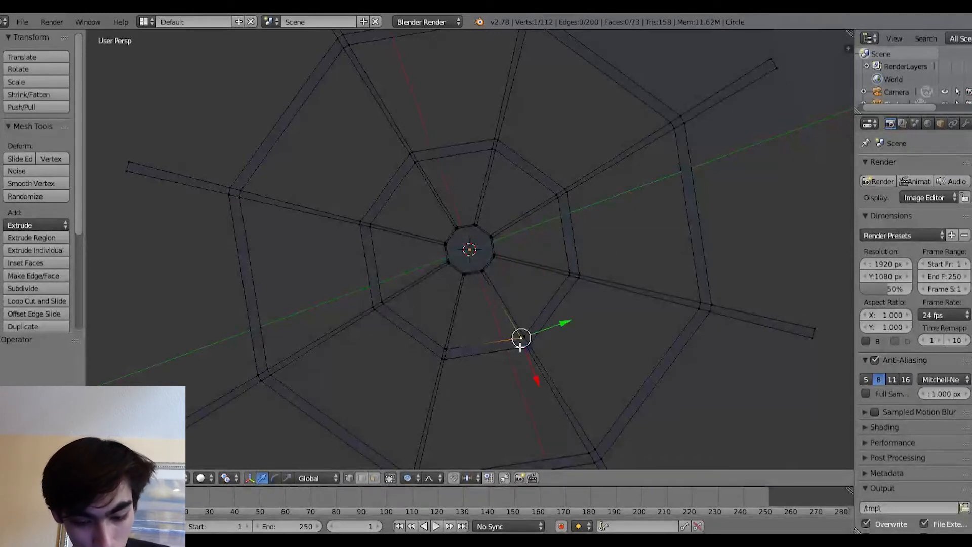
key(ctrl+r)
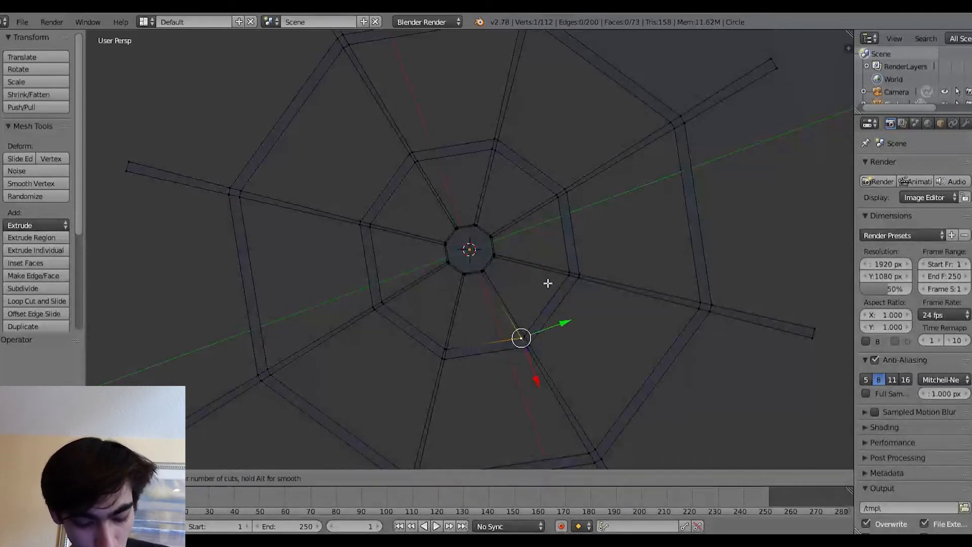
click(531, 164)
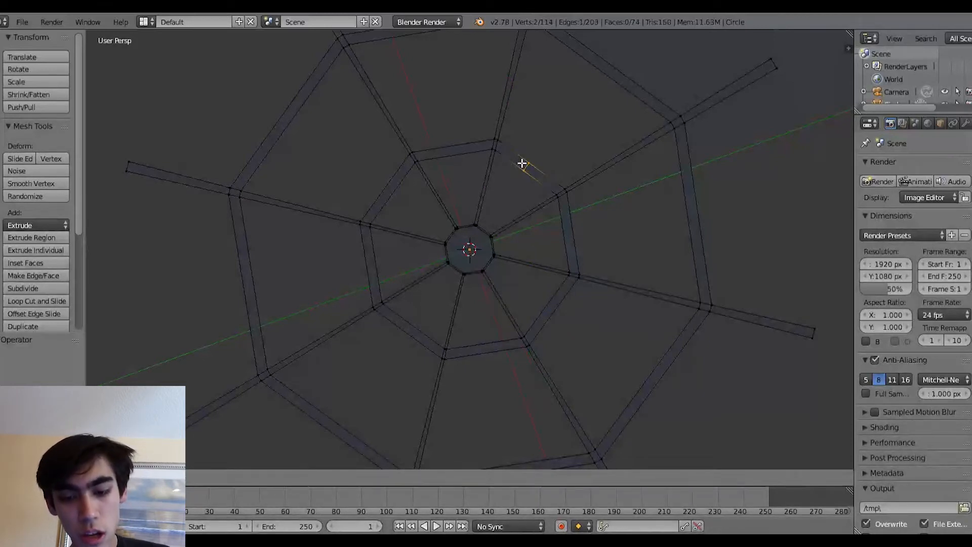
click(493, 158)
scroll(631, 76, down, 2)
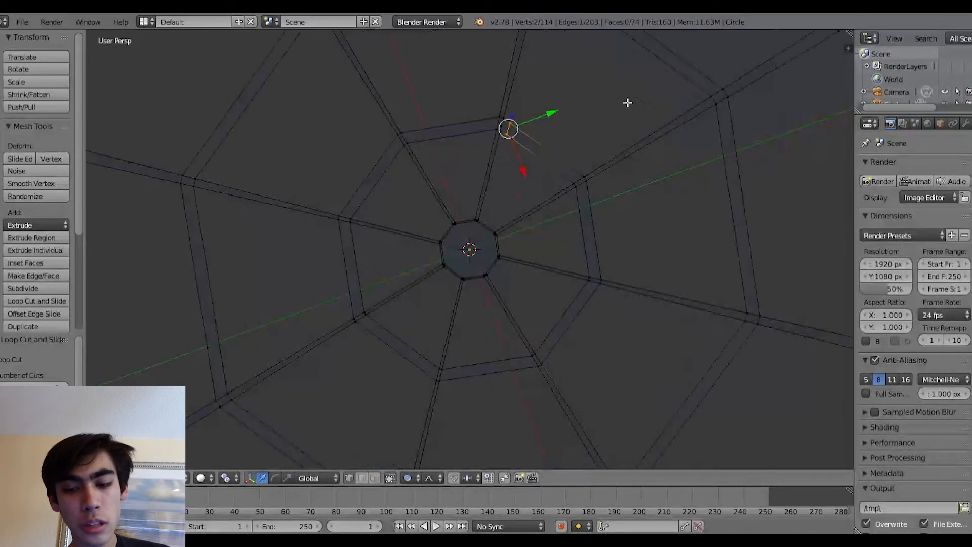
- Select the face of the outer ring's upper-right strip and delete it
click(375, 478)
click(581, 99)
right_click(583, 101)
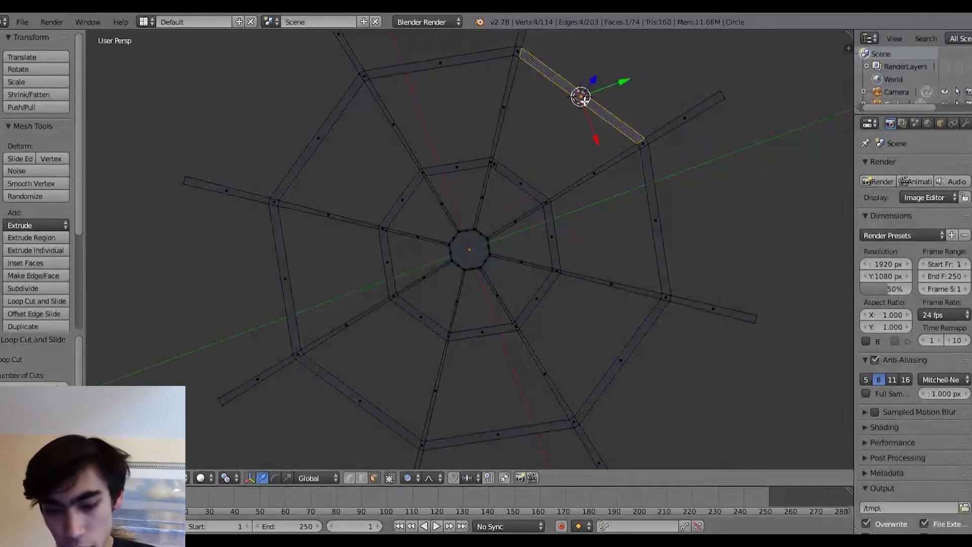
key(x)
click(582, 97)
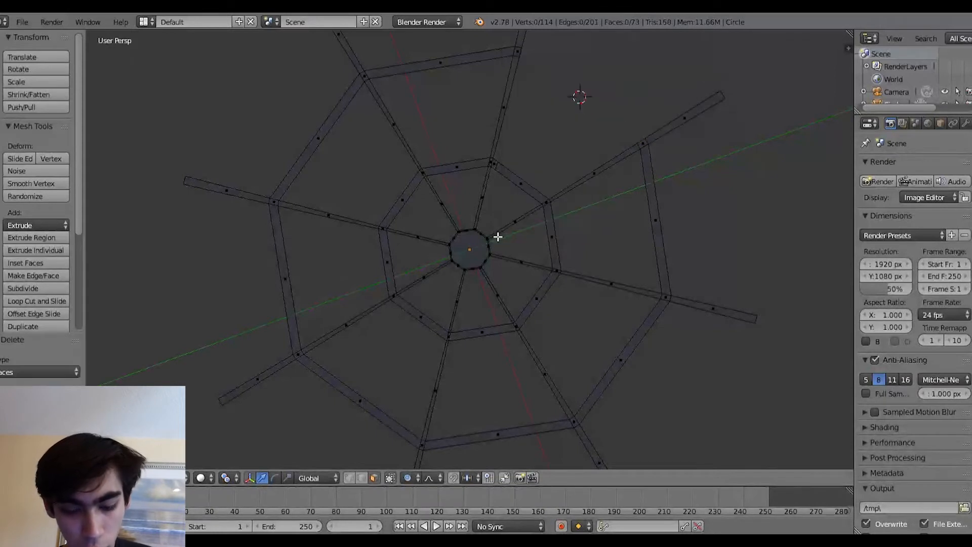
- Fill a diagonal strip from the outer ring's upper-right corner to the cut corner of the inner ring, using two vertices at each end
click(349, 478)
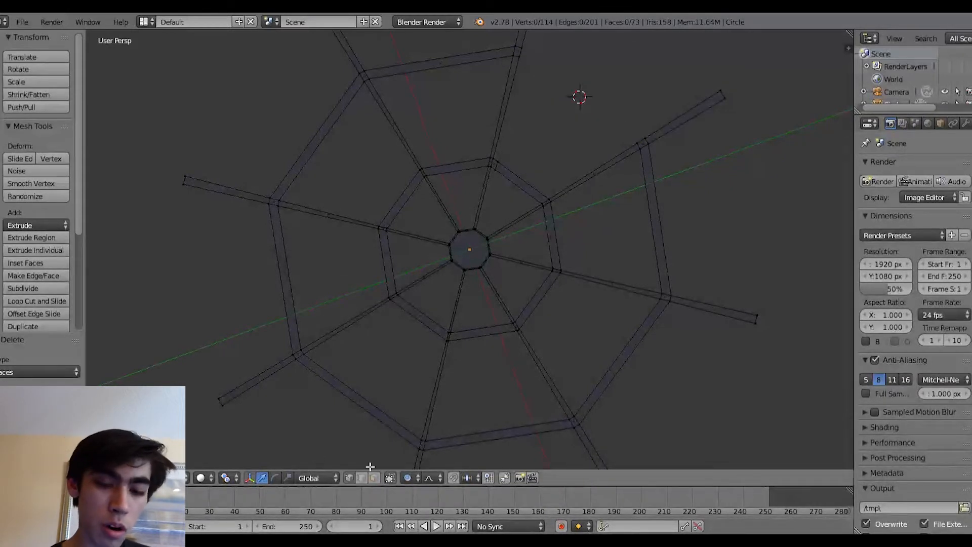
right_click(656, 140)
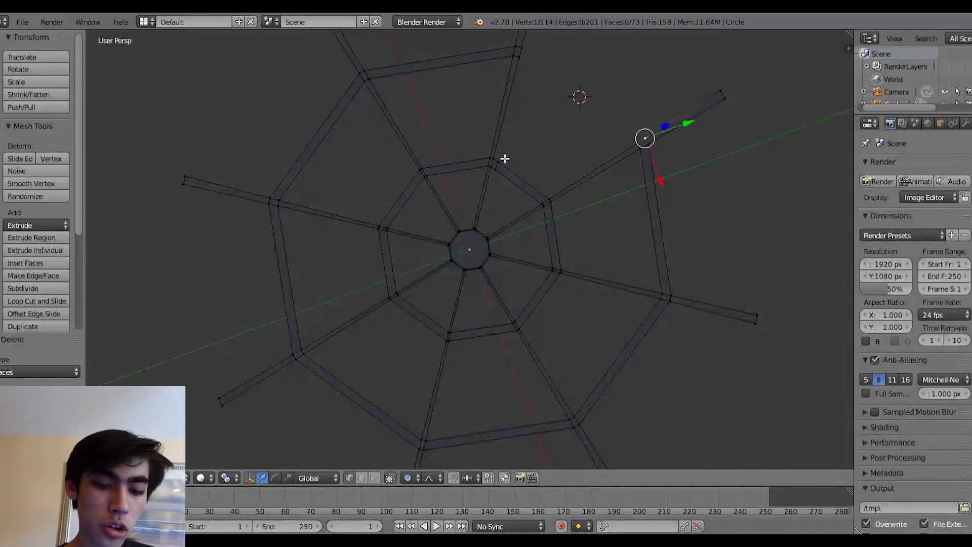
shift+right_click(503, 161)
shift+right_click(499, 163)
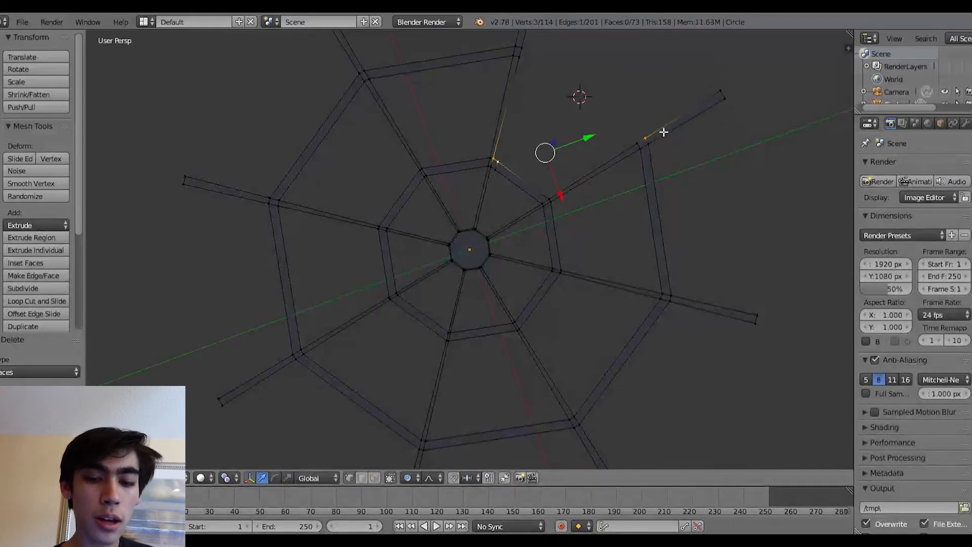
shift+right_click(649, 145)
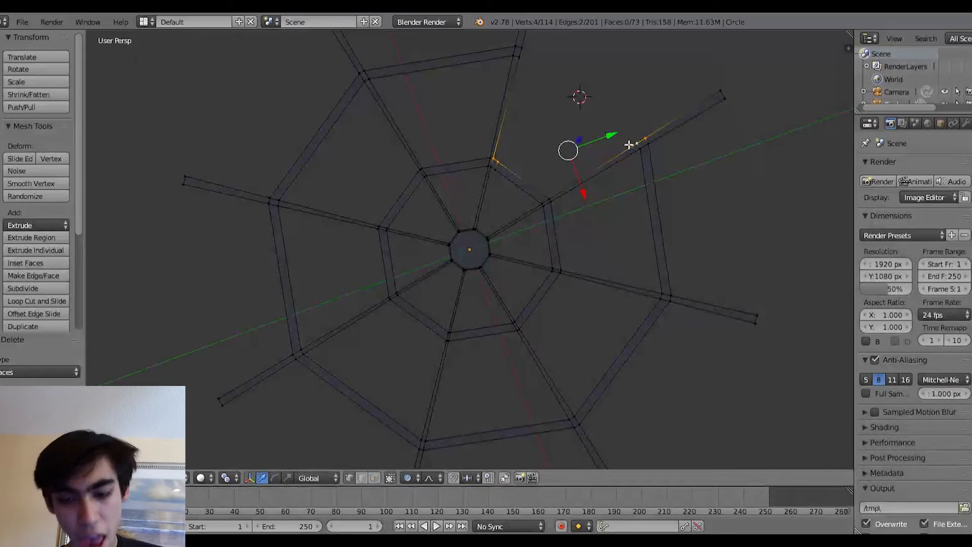
key(f)
scroll(663, 155, up, 2)
scroll(661, 144, down, 3)
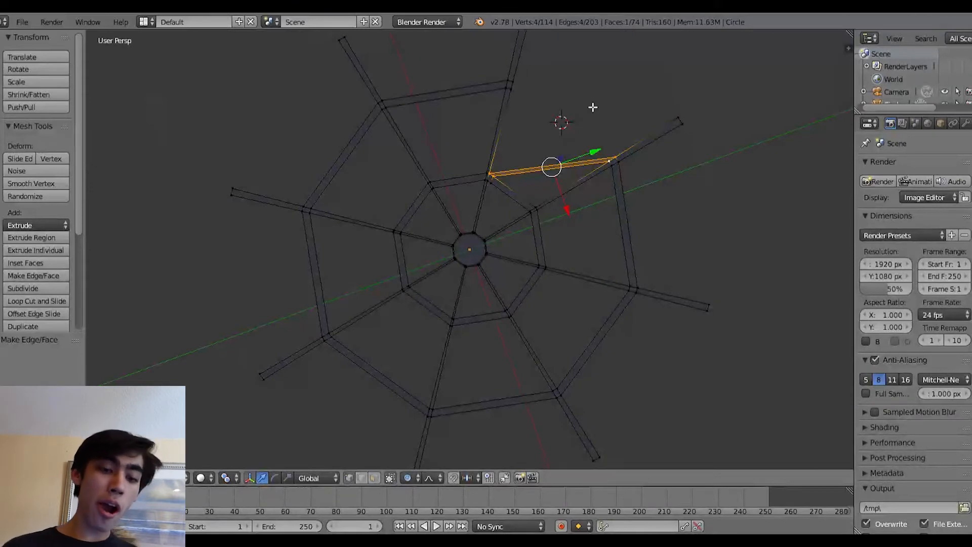
- Add two closely spaced loop cuts near the middle of the outer ring's left strip
key(ctrl+r)
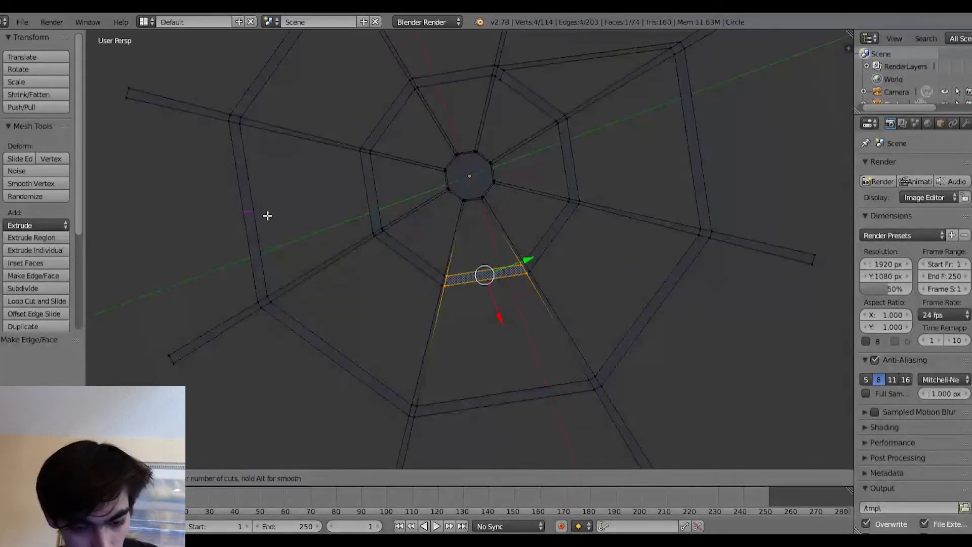
click(264, 215)
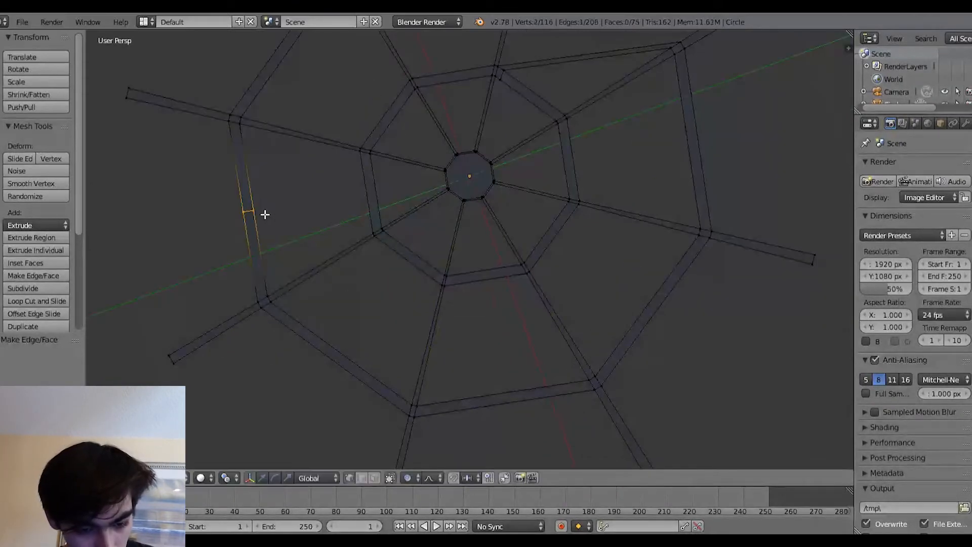
click(265, 216)
key(ctrl+r)
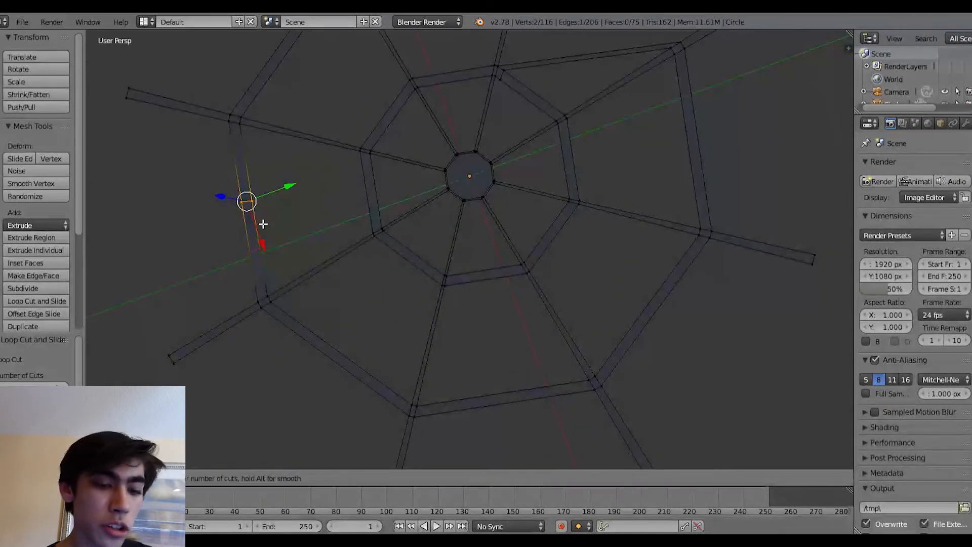
click(256, 251)
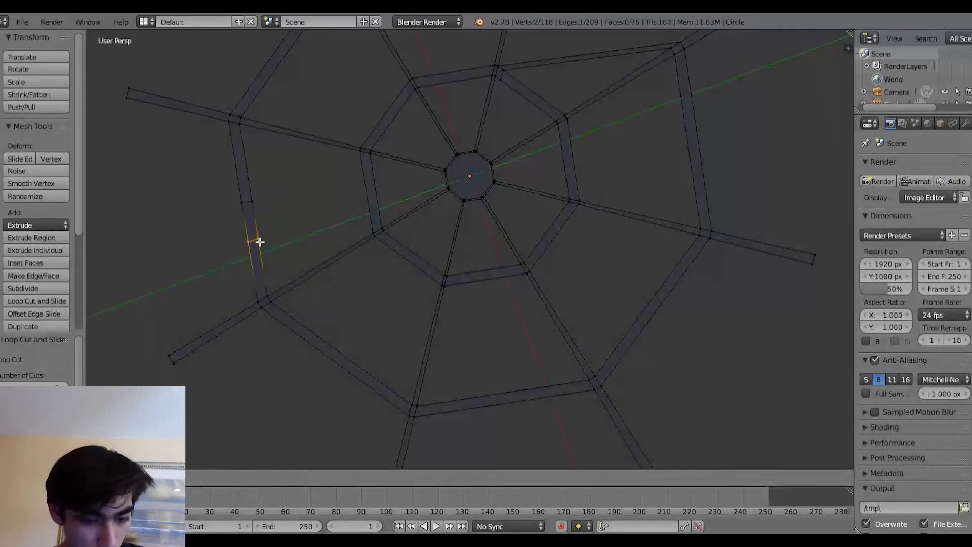
click(259, 214)
right_click(259, 202)
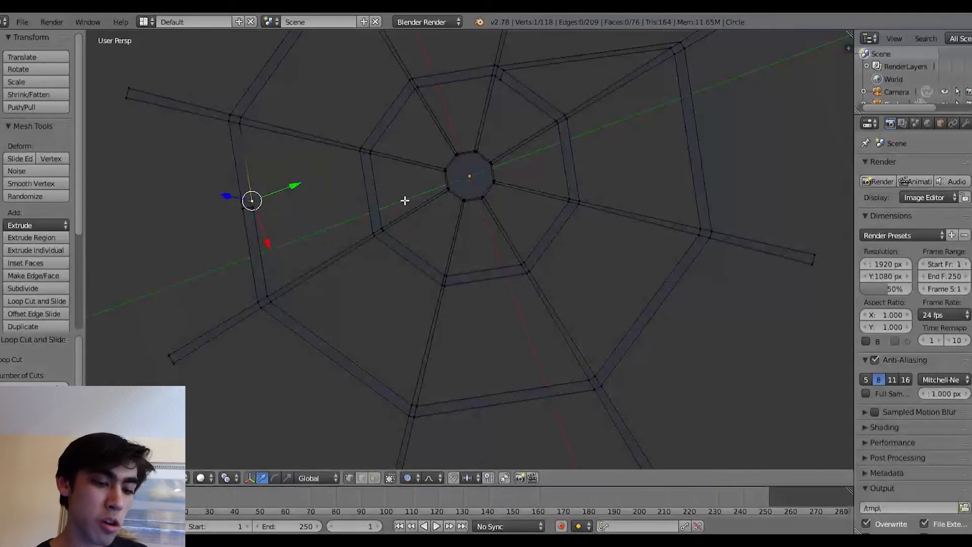
- Add two closely spaced loop cuts near the middle of the inner ring's left strip
key(ctrl+r)
click(377, 189)
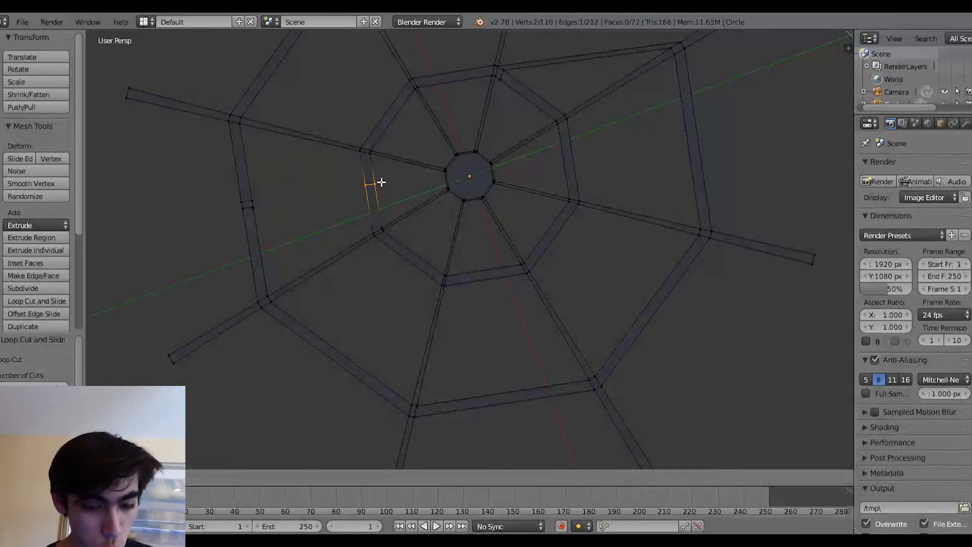
click(376, 183)
key(ctrl+r)
click(385, 201)
click(386, 185)
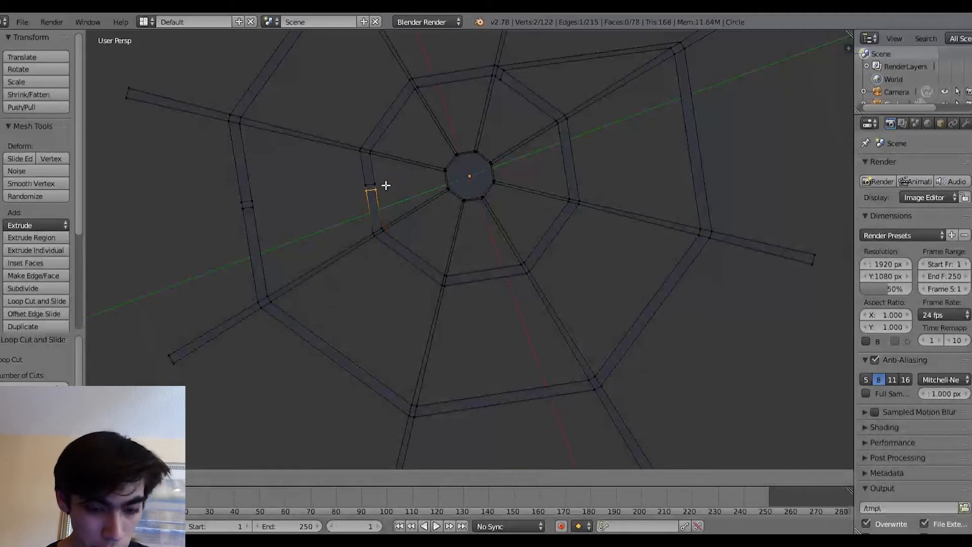
- Select the four facing cut vertices on the inner and outer rings' left strips and fill a thin connecting strip between them
right_click(368, 186)
shift+right_click(253, 196)
shift+right_click(259, 210)
shift+right_click(369, 194)
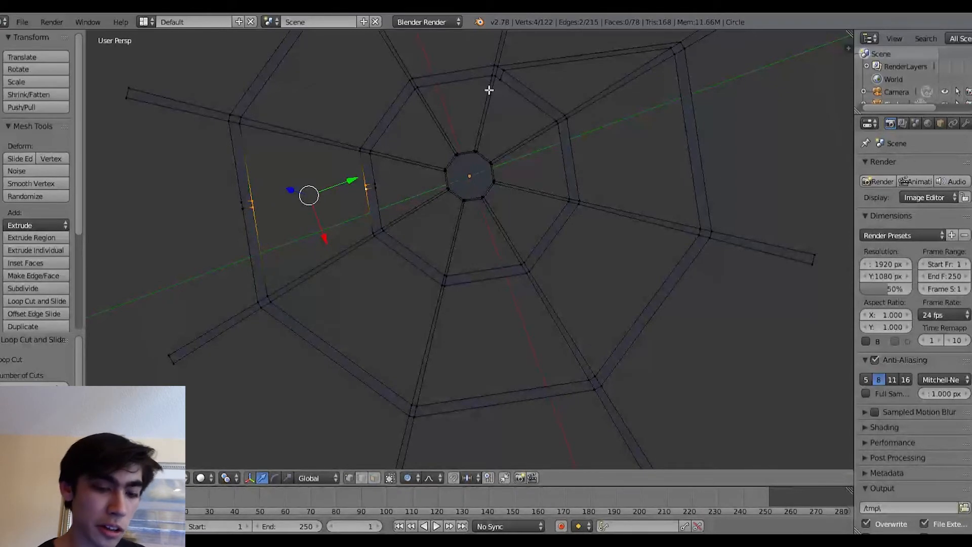
key(f)
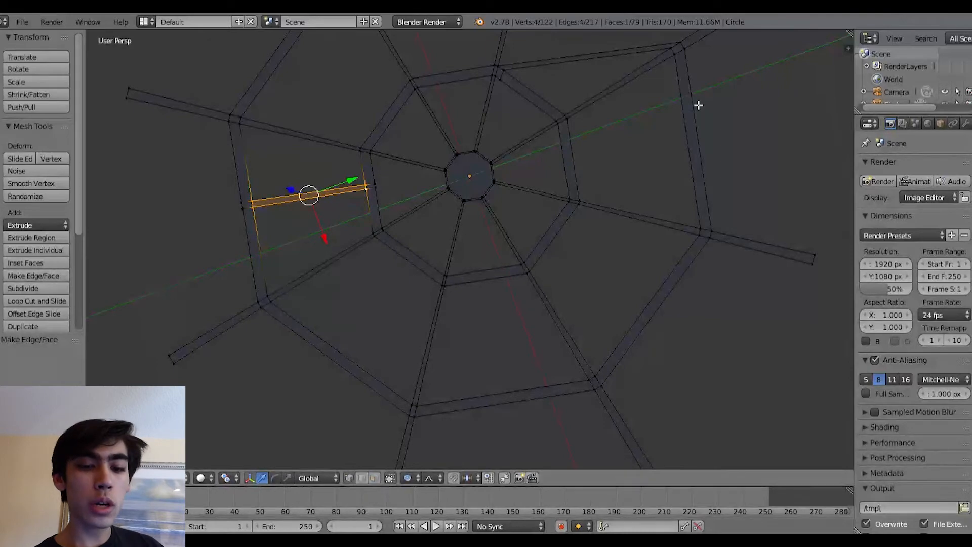
- Select the entire web mesh and subdivide it with one cut
middle_drag(450, 235, 617, 193)
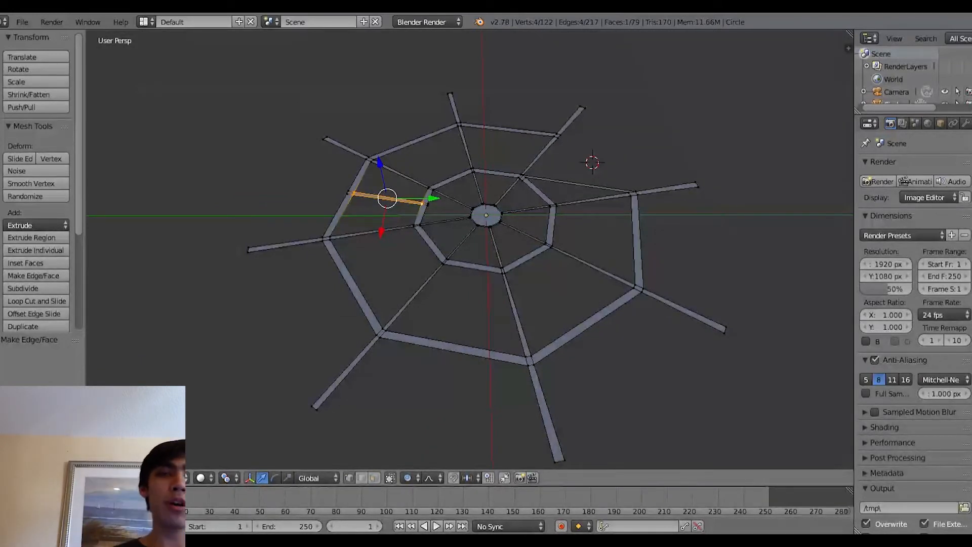
key(a)
key(a)
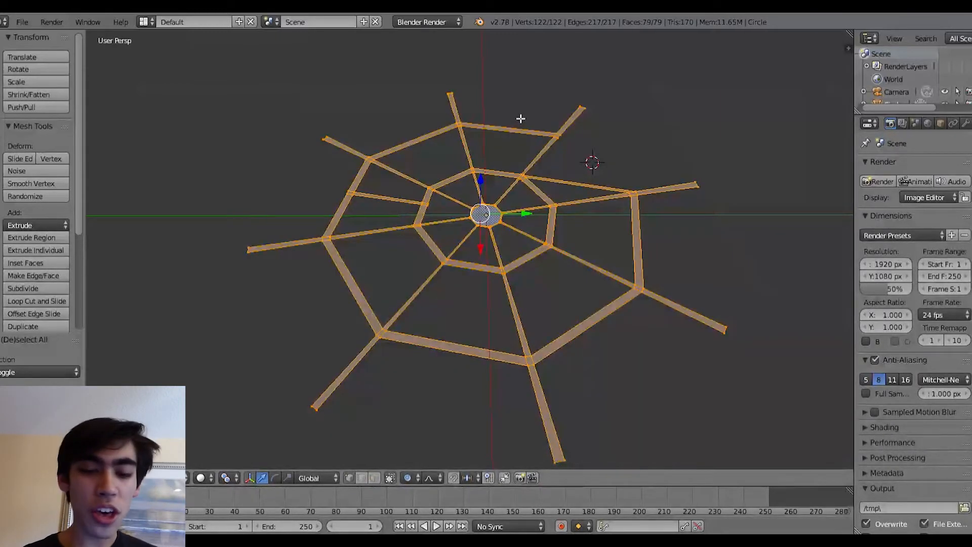
key(w)
click(518, 114)
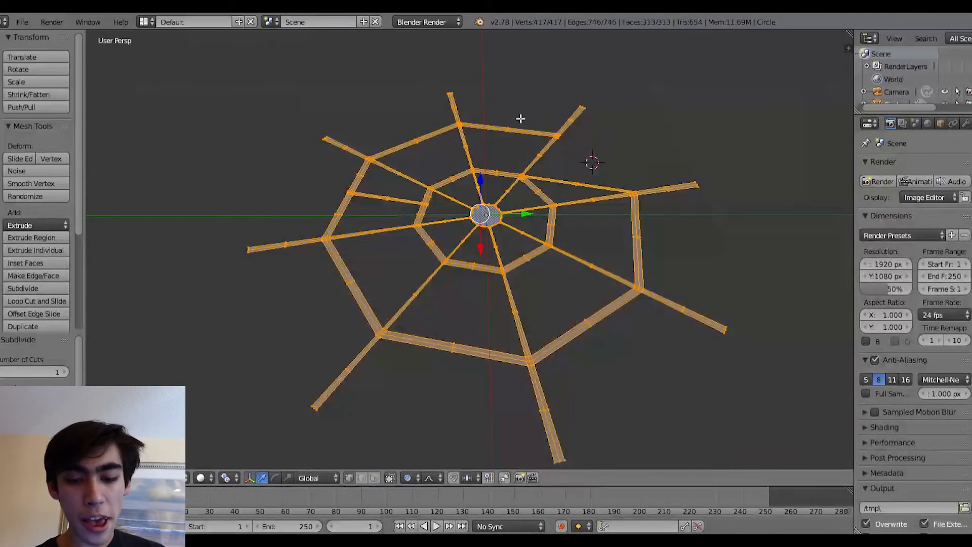
- Circle-select the end vertices at the outer tips of all eight web spokes
right_click(597, 108)
key(c)
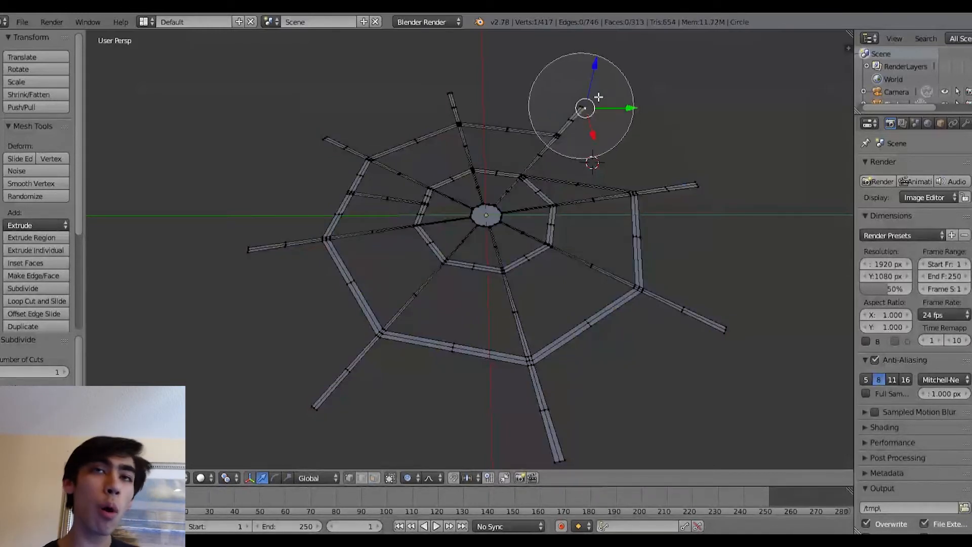
scroll(586, 108, up, 9)
click(585, 105)
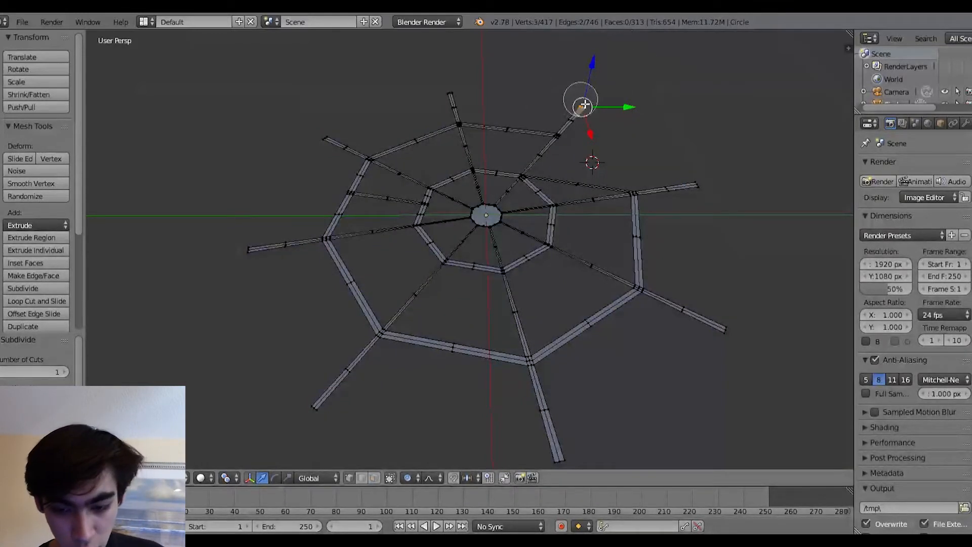
click(706, 185)
click(725, 329)
click(557, 458)
click(311, 408)
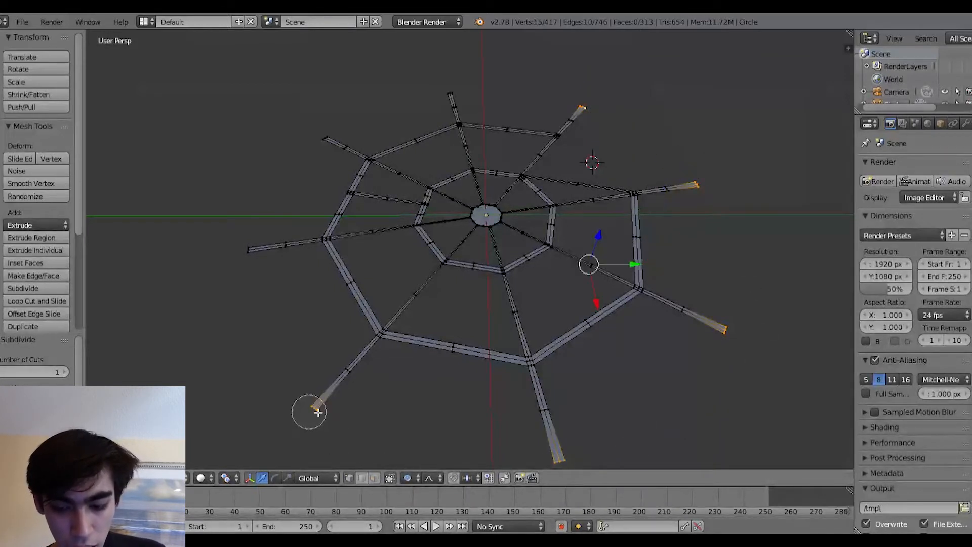
click(249, 249)
click(318, 138)
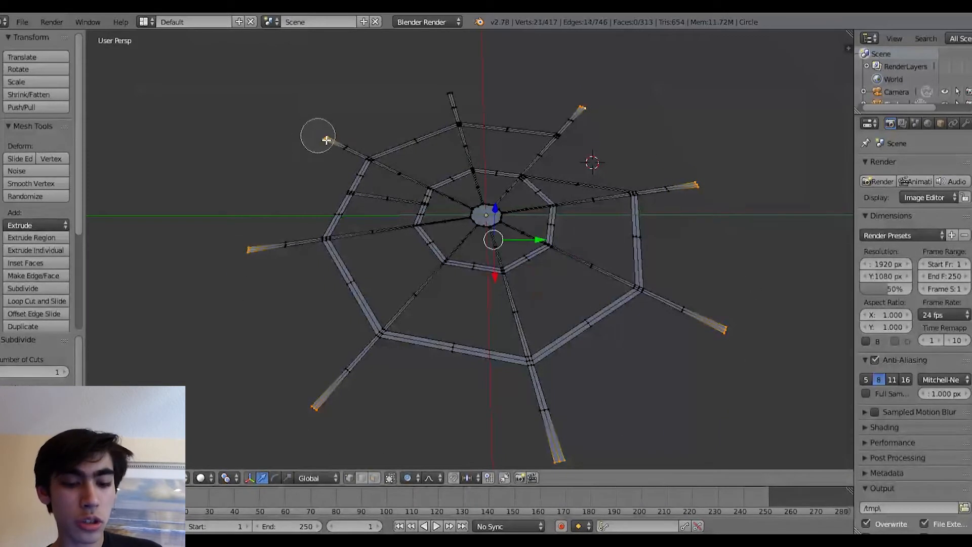
click(462, 80)
click(452, 85)
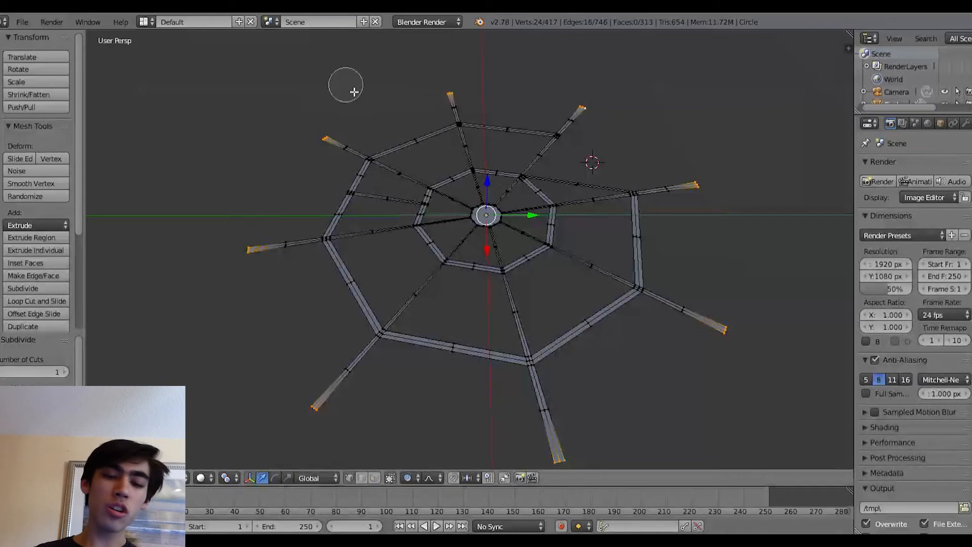
key(Escape)
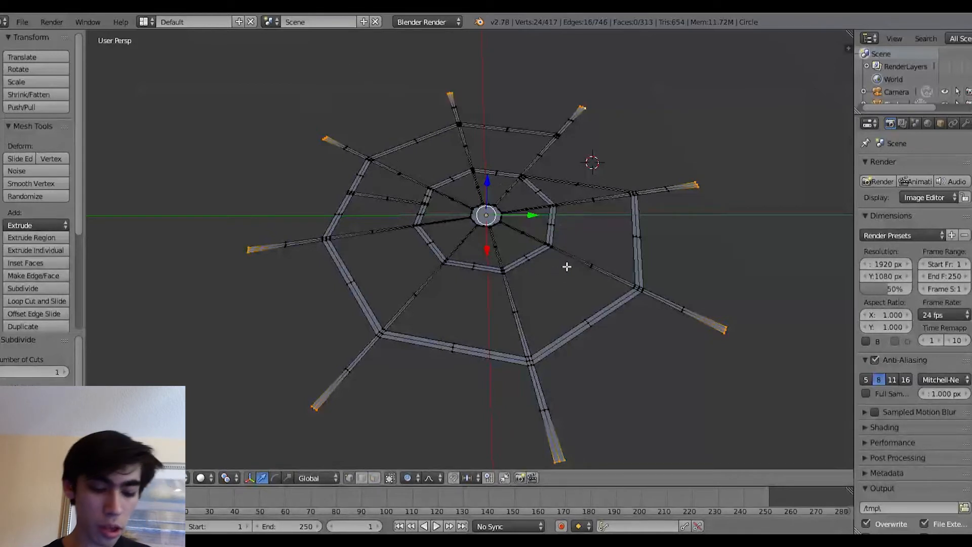
- Set the proportional editing falloff to Sharp and scale the spoke tips outward by about 1.41
click(435, 478)
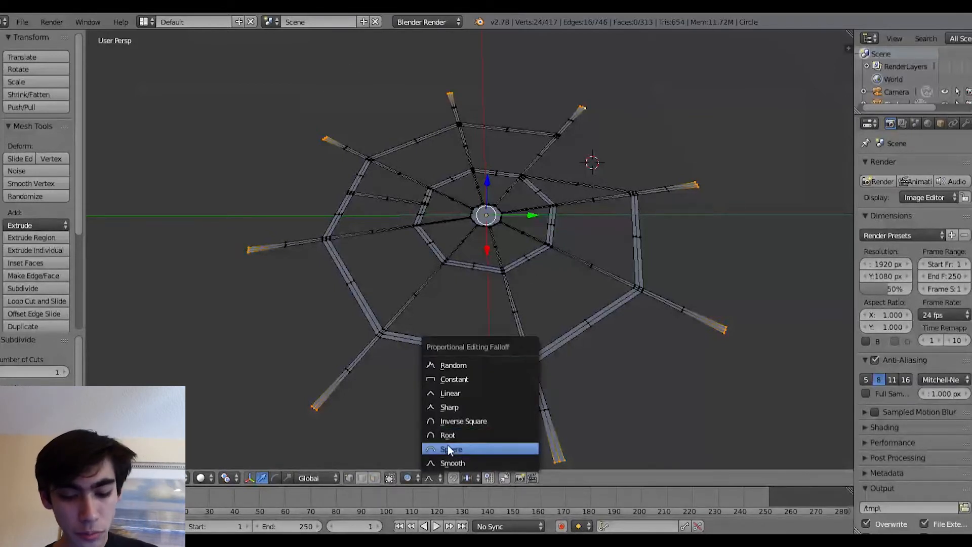
click(460, 411)
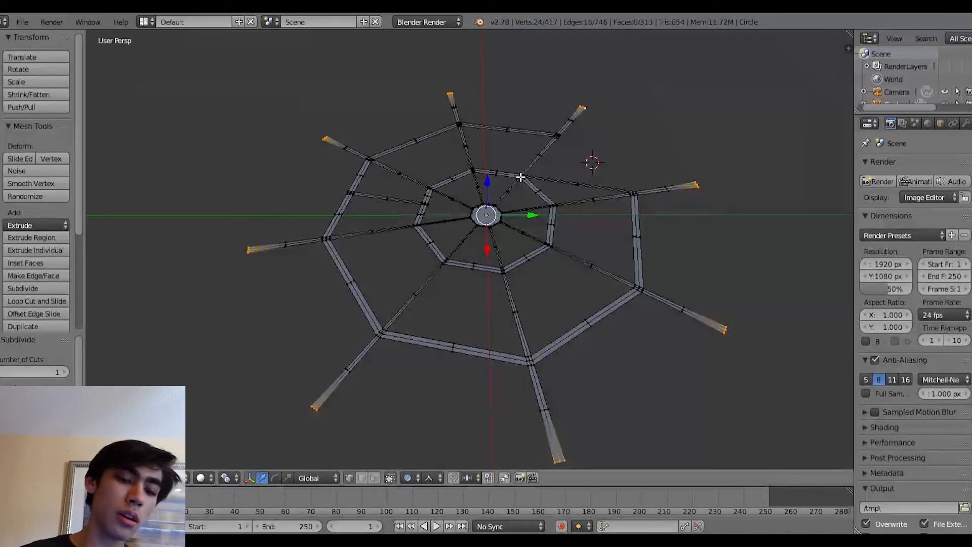
key(s)
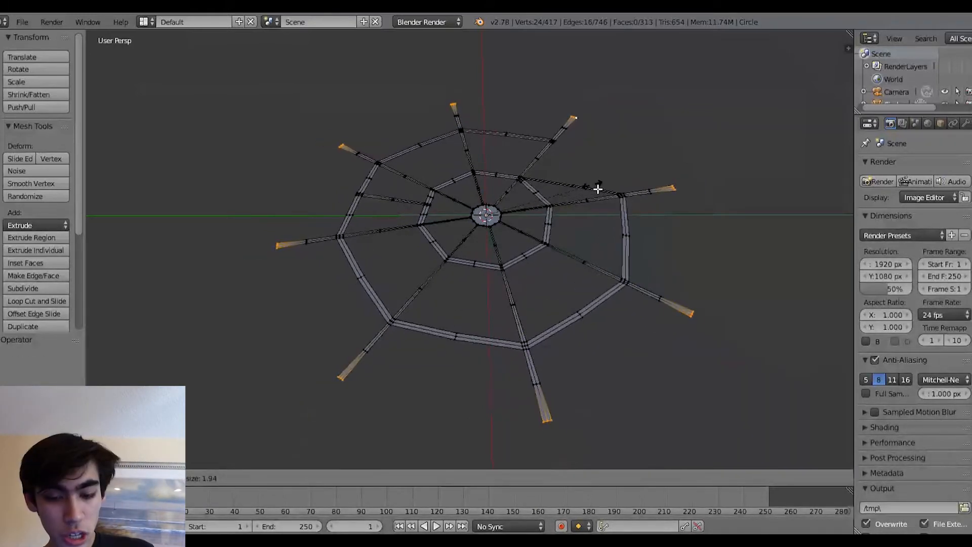
click(655, 170)
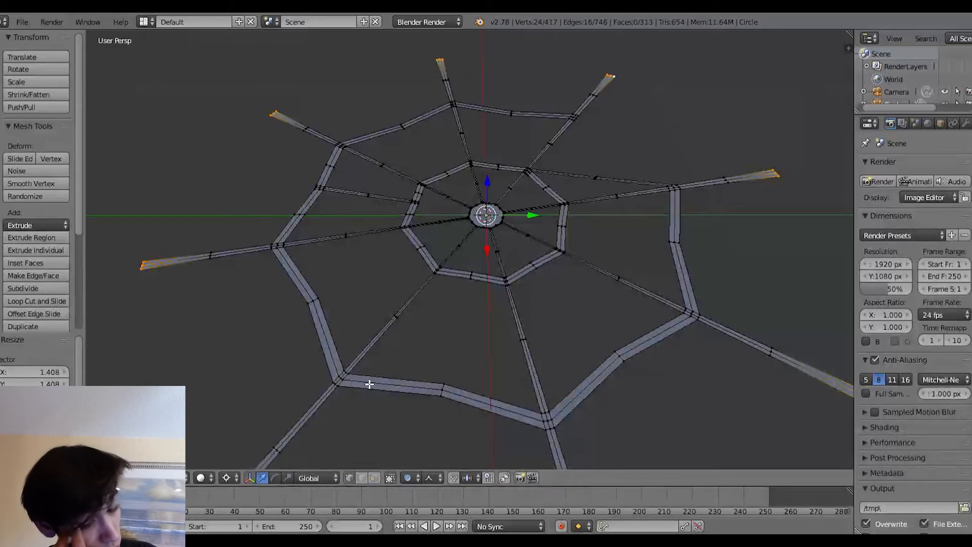
scroll(476, 169, down, 4)
middle_drag(536, 182, 539, 253)
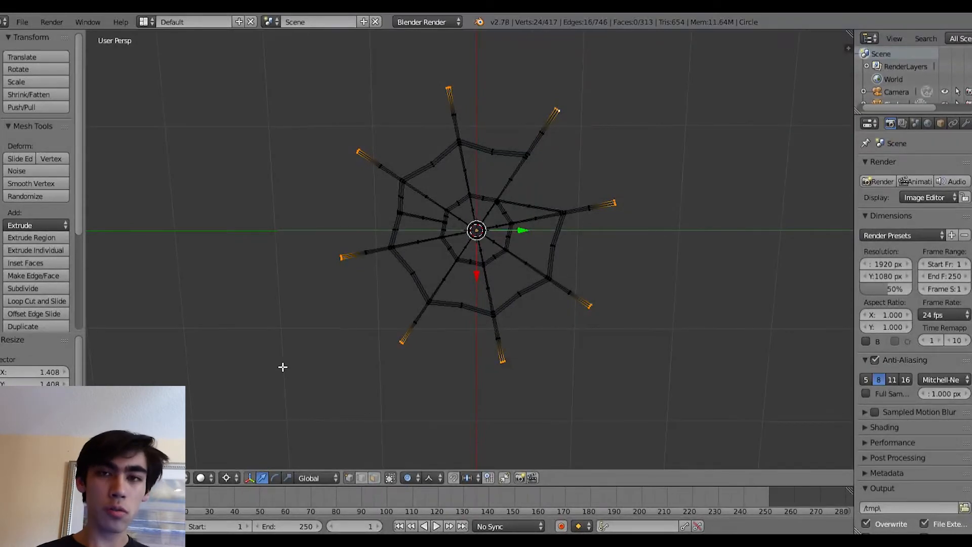
middle_drag(586, 211, 591, 167)
scroll(534, 254, up, 5)
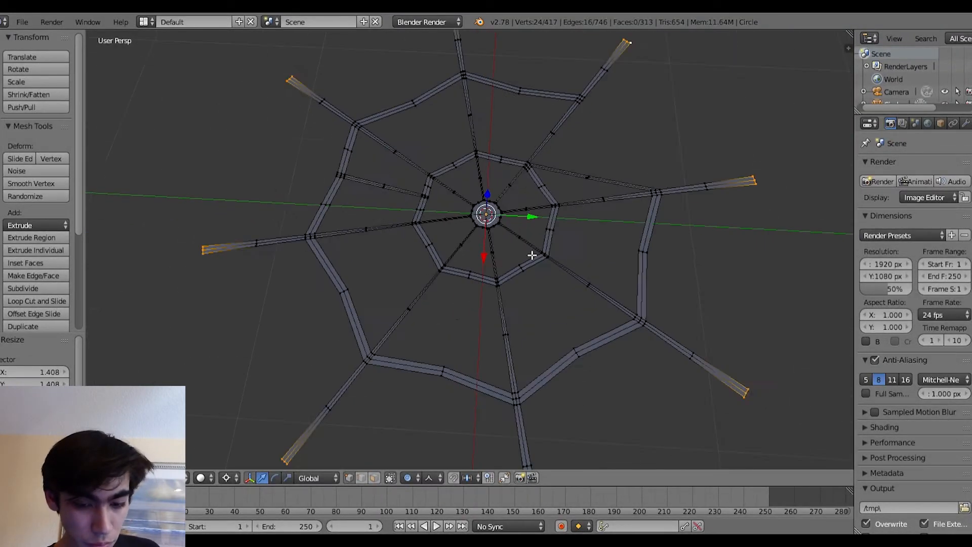
scroll(819, 286, down, 2)
middle_drag(818, 287, 833, 245)
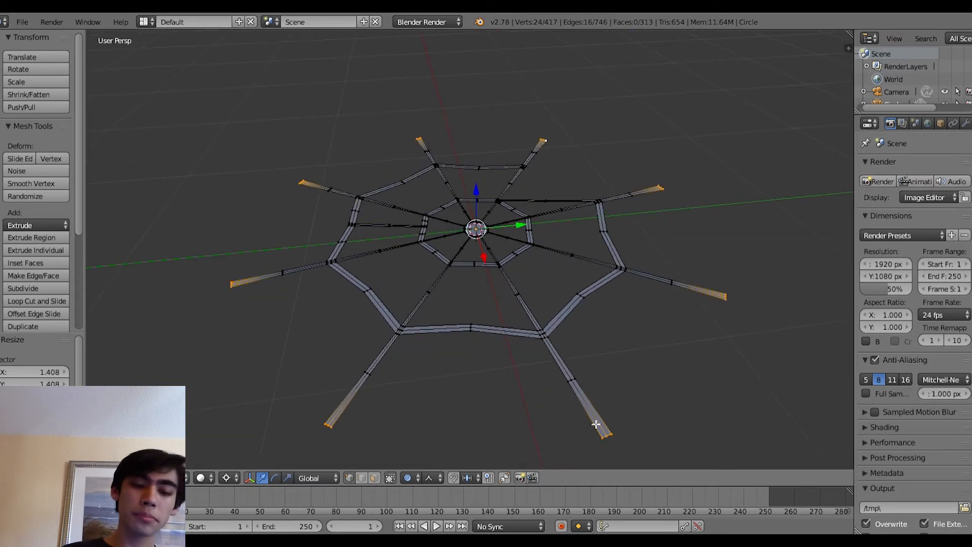
- Select the central hub face in face mode and raise it along Z with a proportional influence size of 0.82
click(373, 477)
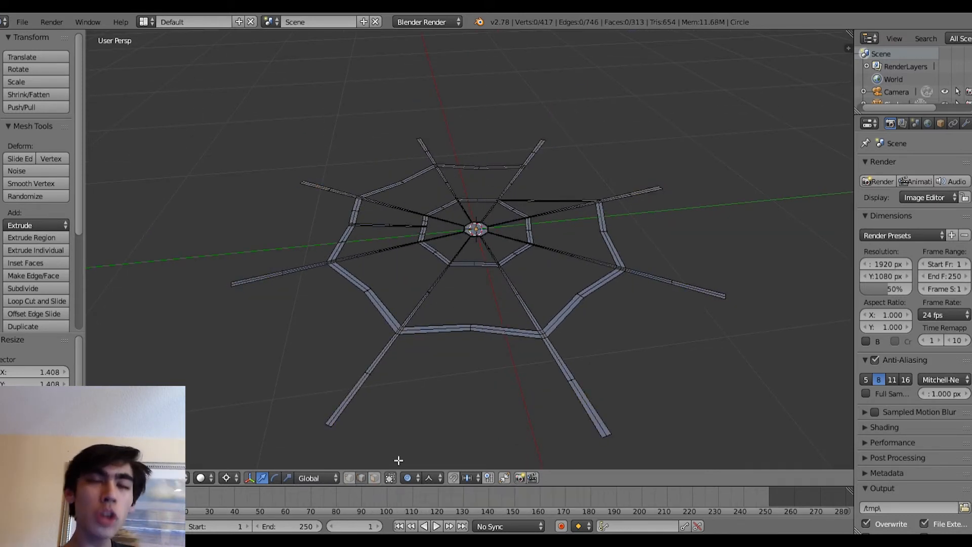
right_click(482, 230)
scroll(643, 282, up, 6)
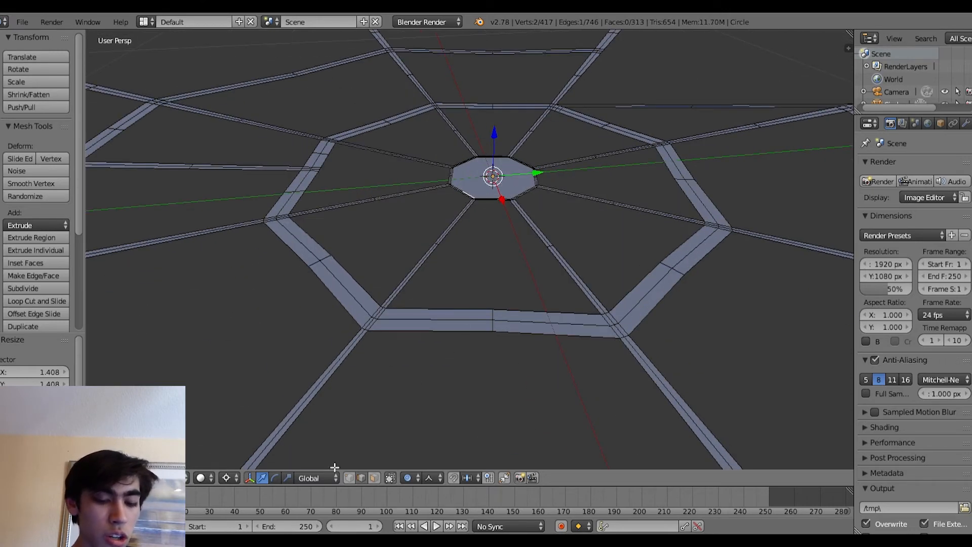
click(376, 477)
right_click(493, 175)
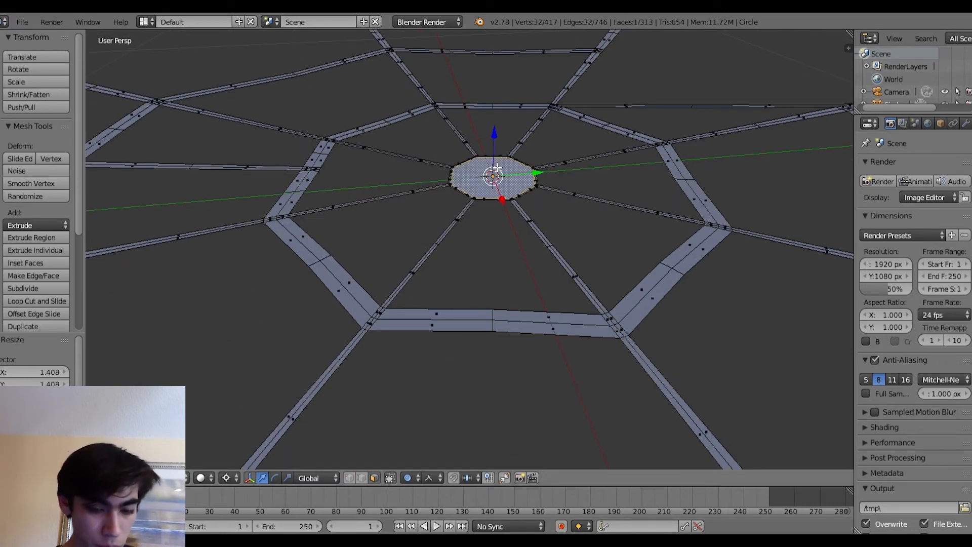
scroll(603, 238, down, 4)
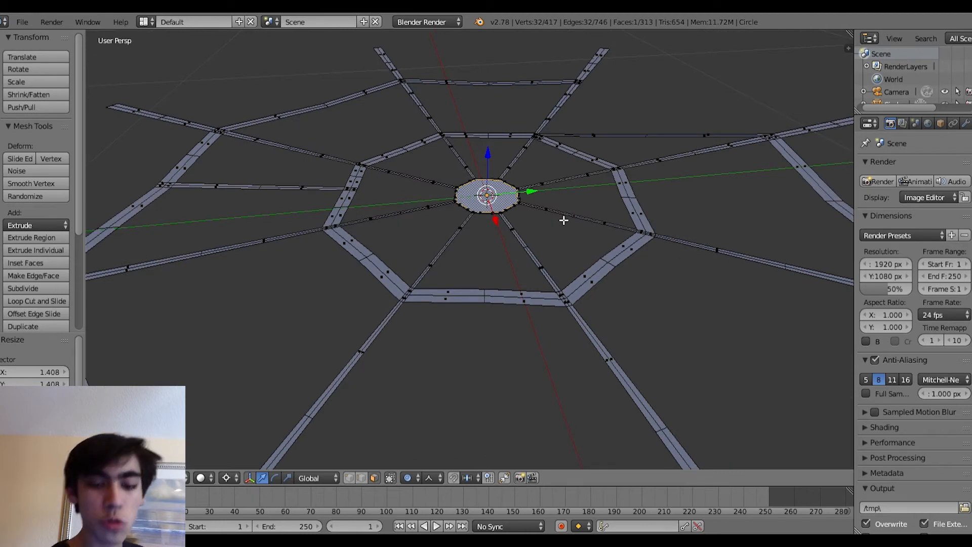
key(s)
key(z)
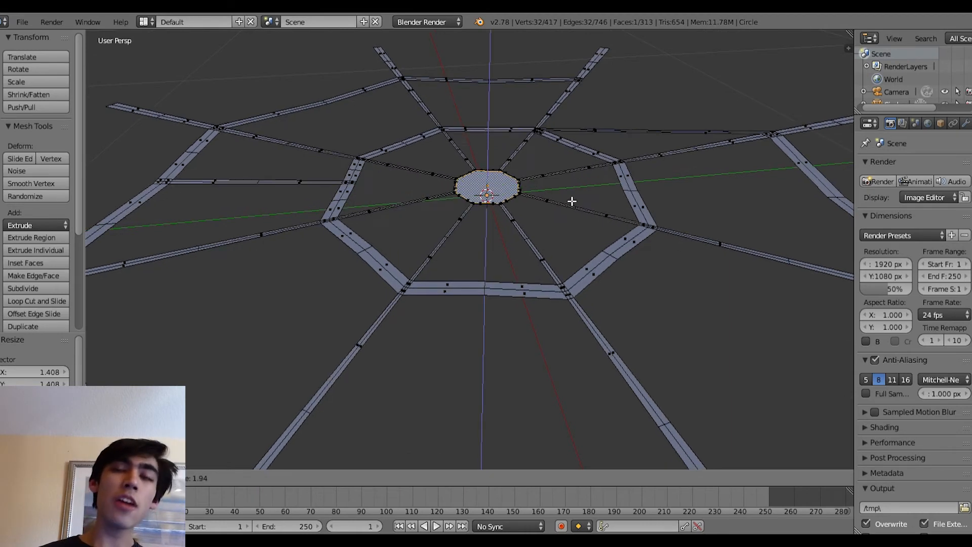
scroll(571, 192, up, 8)
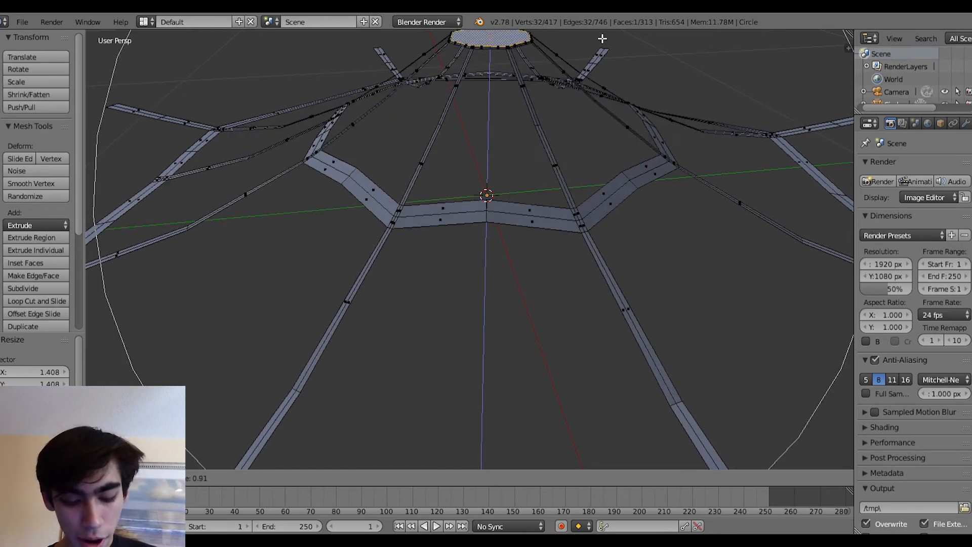
scroll(606, 417, up, 1)
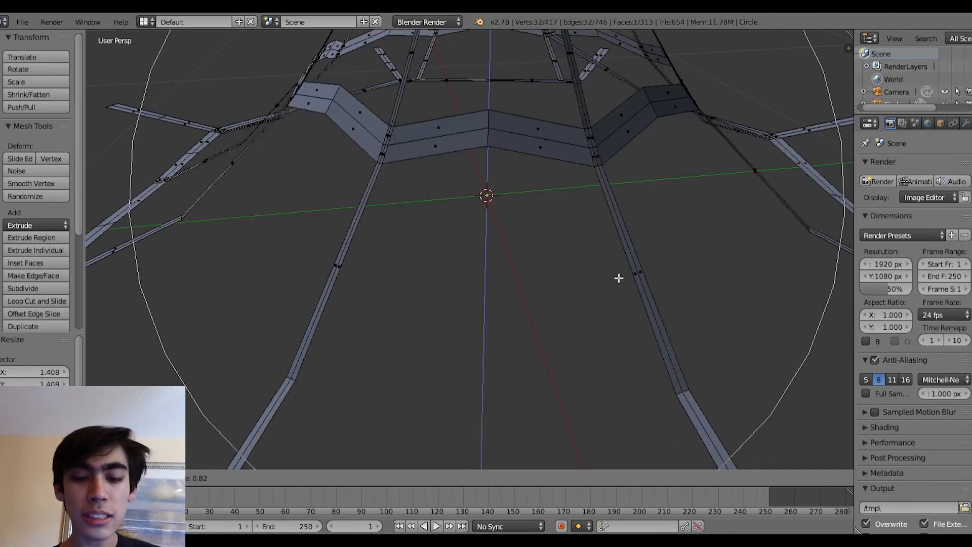
click(618, 276)
- Raise the hub face further along Z with a proportional influence size of 1.61, forming a tall cone
scroll(619, 278, down, 5)
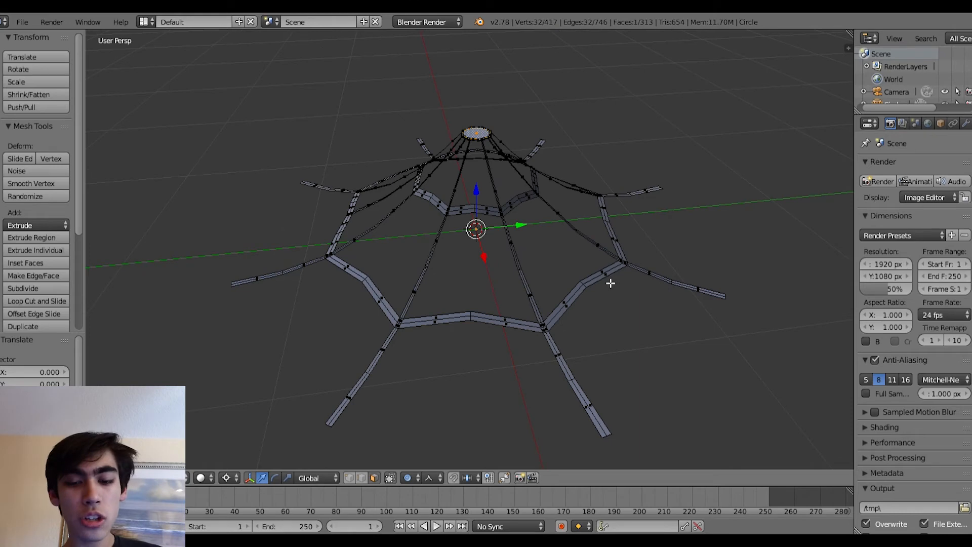
key(g)
key(z)
scroll(606, 215, down, 3)
scroll(606, 215, down, 3)
scroll(606, 216, up, 5)
scroll(606, 147, down, 3)
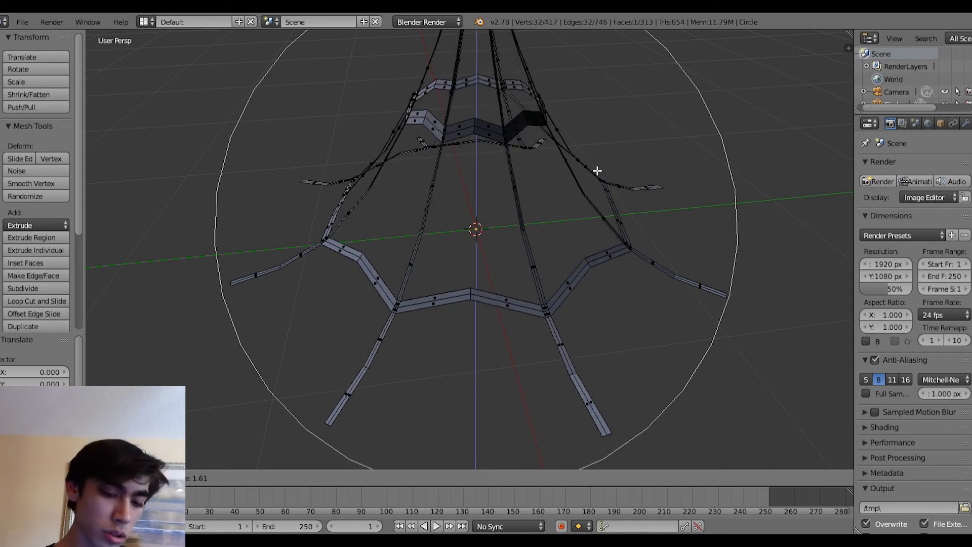
click(597, 171)
scroll(599, 226, down, 4)
middle_drag(599, 225, 630, 199)
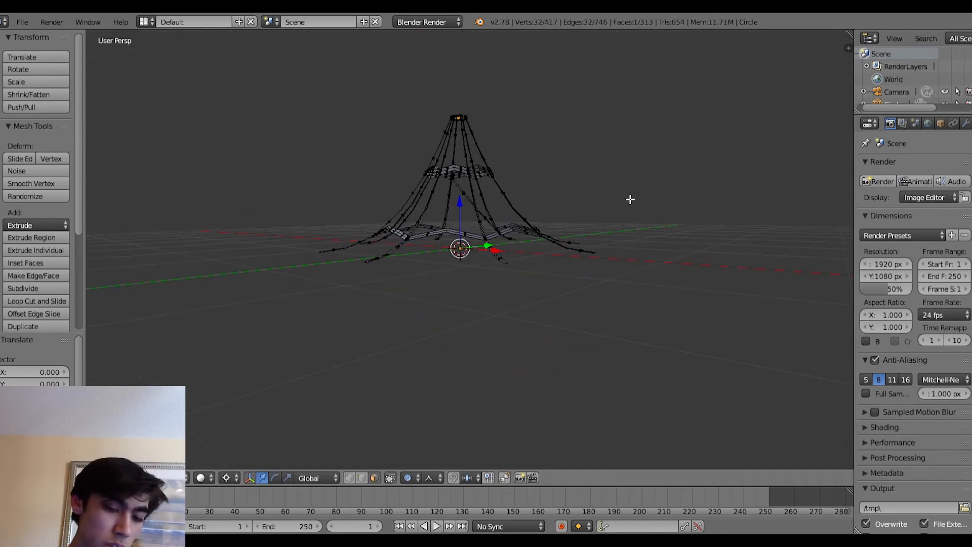
- Try to raise the hub higher along Z with a proportional influence size of 3.13, and undo the move
key(g)
key(z)
scroll(607, 113, down, 4)
scroll(608, 117, down, 2)
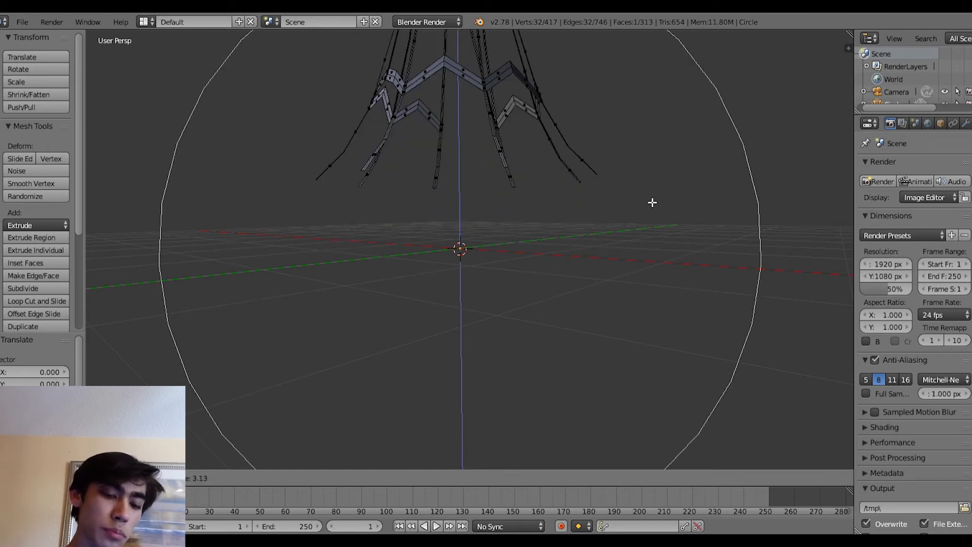
right_click(643, 254)
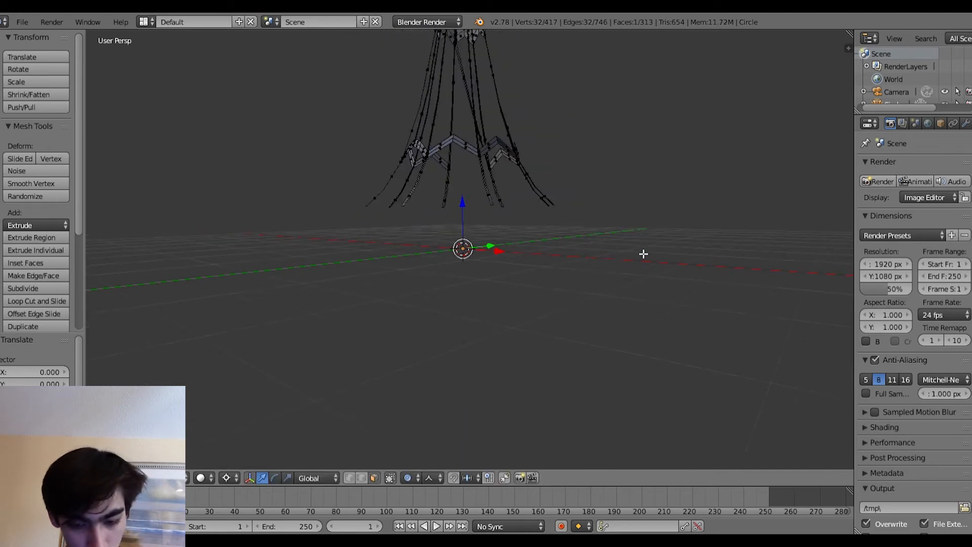
key(ctrl+z)
key(ctrl+shift+z)
key(ctrl+z)
- Raise the hub face along Z with a proportional influence size of 4.58, lifting the whole web above the grid
key(g)
key(z)
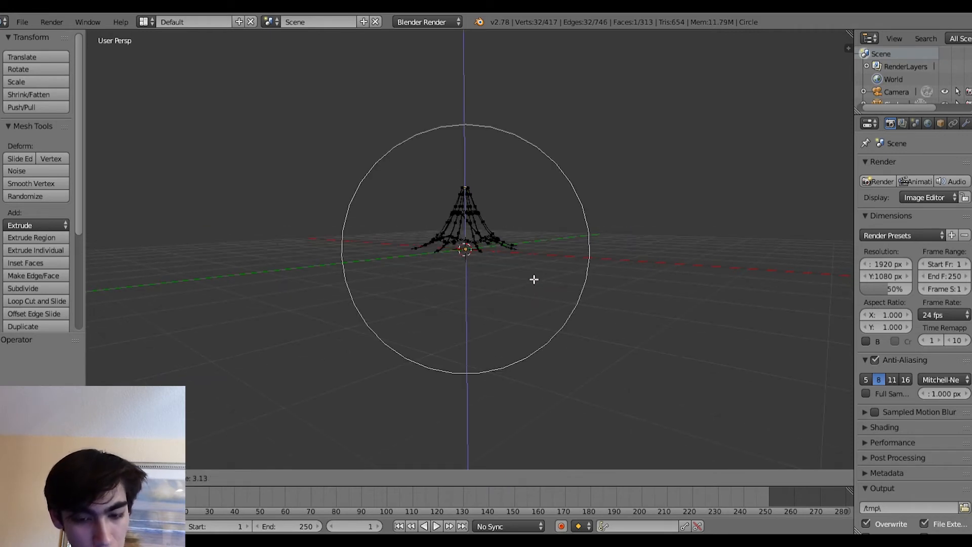
scroll(527, 272, down, 4)
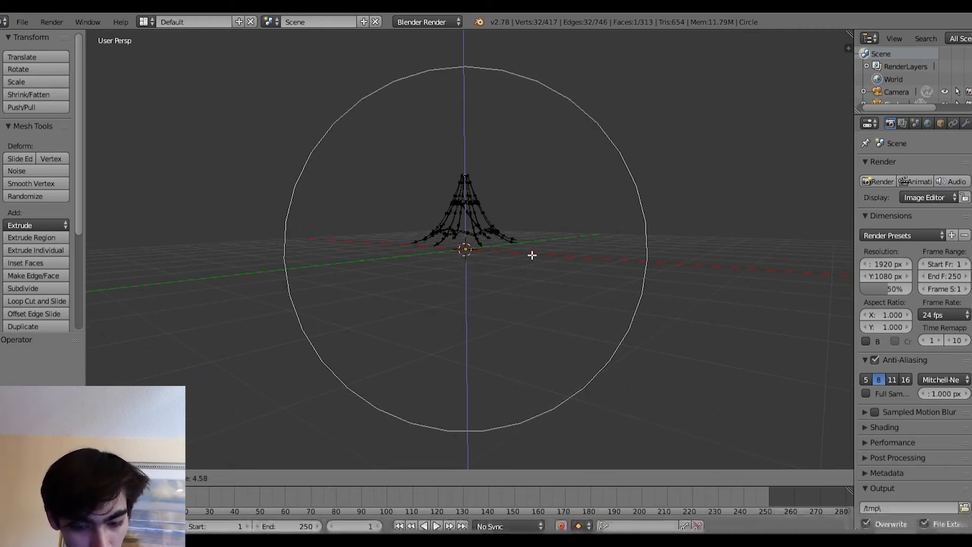
click(494, 219)
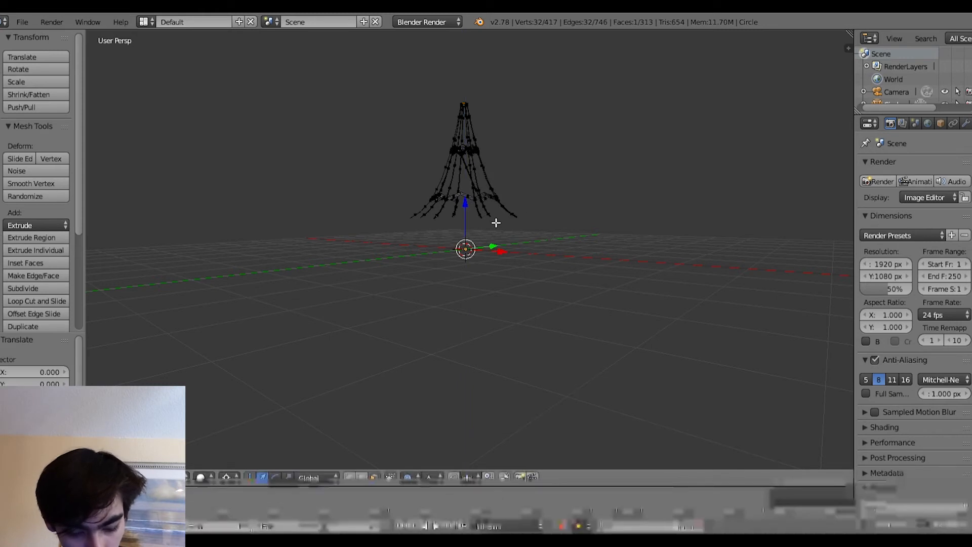
- Select the entire web mesh and lower it along Z until its spoke tips sit at grid level
key(a)
key(a)
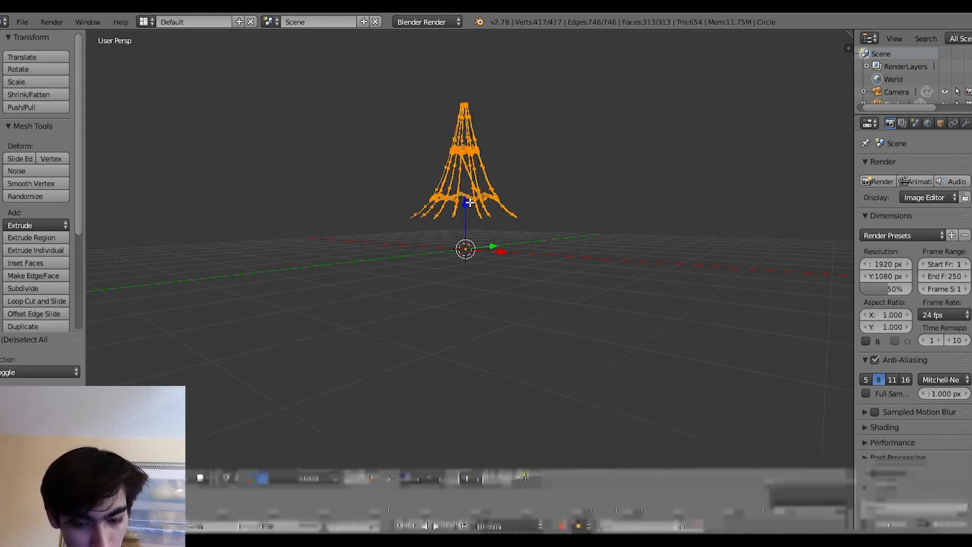
key(g)
key(z)
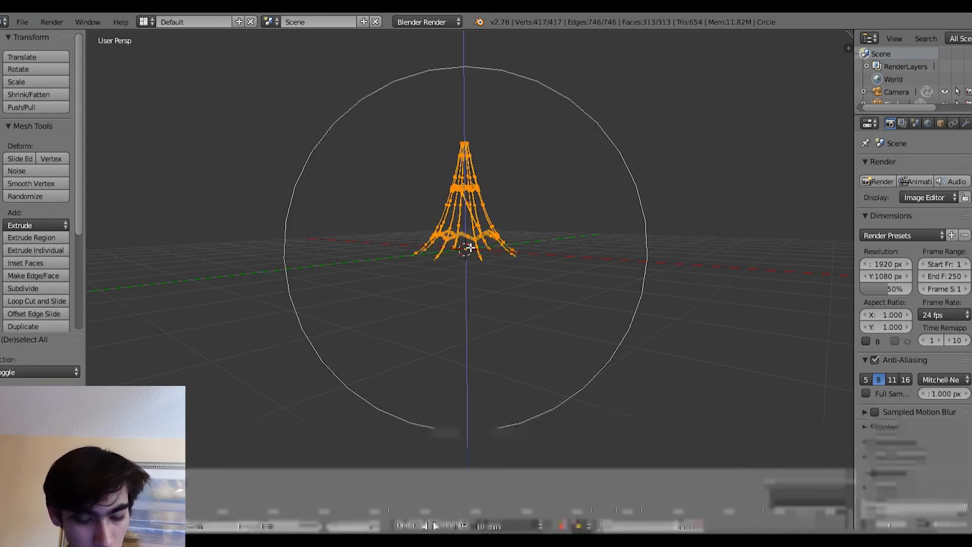
click(470, 245)
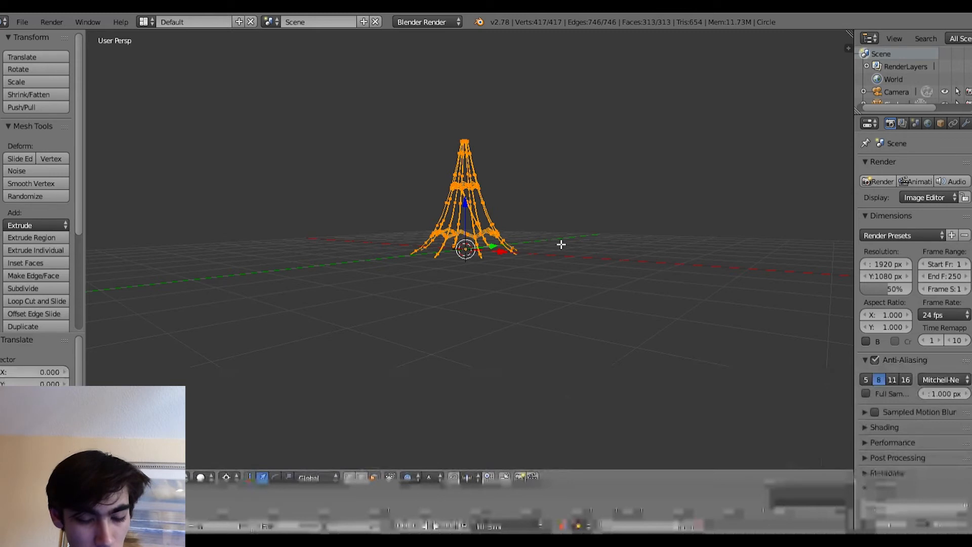
- Select only the hub face at the cone's peak and extrude it far upward along Z into a tall thin column
middle_drag(596, 177, 707, 204)
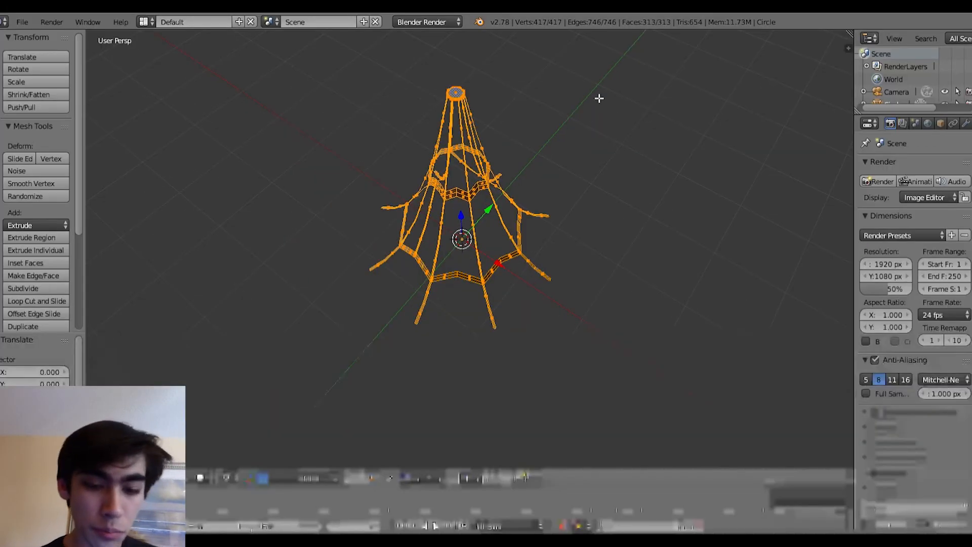
right_click(459, 95)
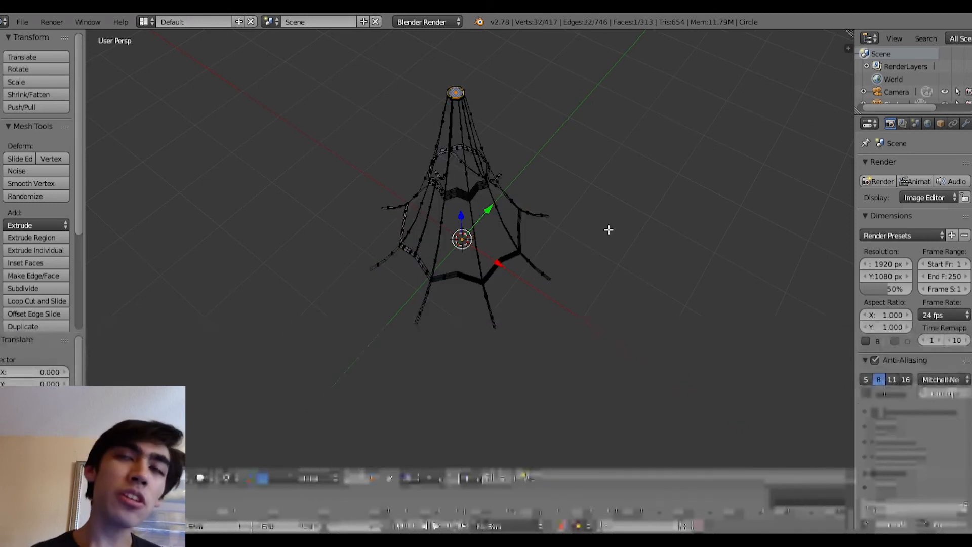
middle_drag(645, 181, 652, 150)
middle_drag(560, 185, 613, 160)
shift+middle_drag(614, 245, 615, 165)
scroll(610, 181, up, 10)
scroll(610, 180, down, 12)
scroll(609, 180, down, 9)
key(e)
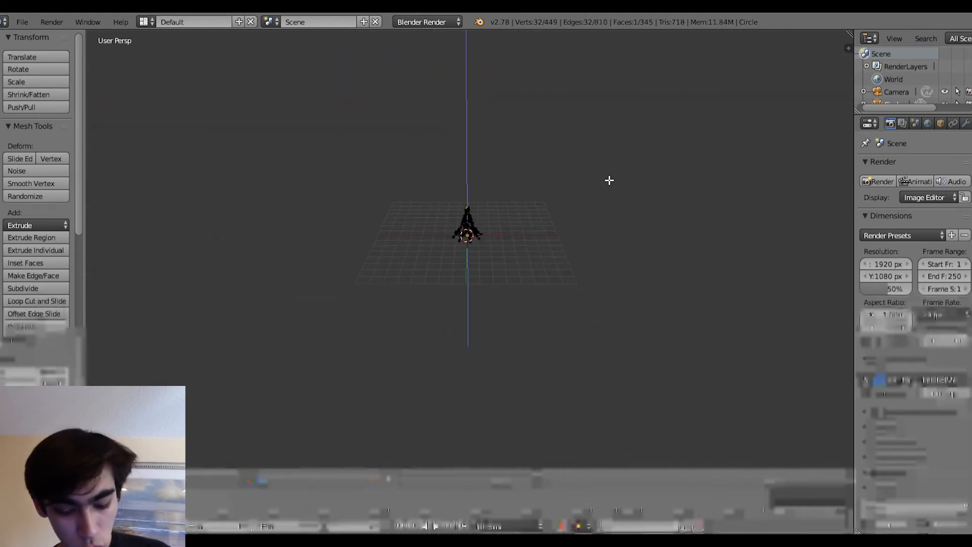
key(z)
key(z)
click(610, 79)
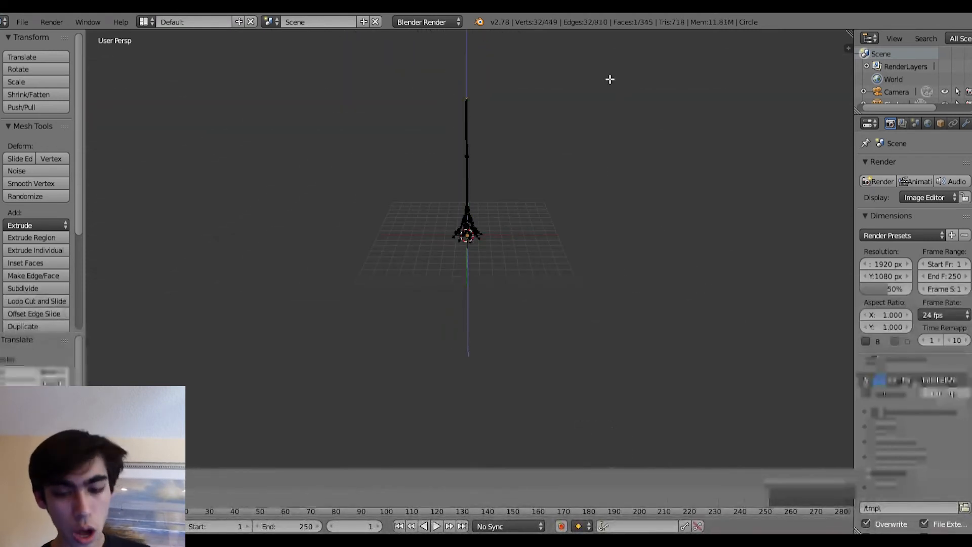
- Divide the tall extruded column with many evenly spaced horizontal loop cuts, leaving them centred without sliding
click(619, 464)
scroll(638, 348, up, 8)
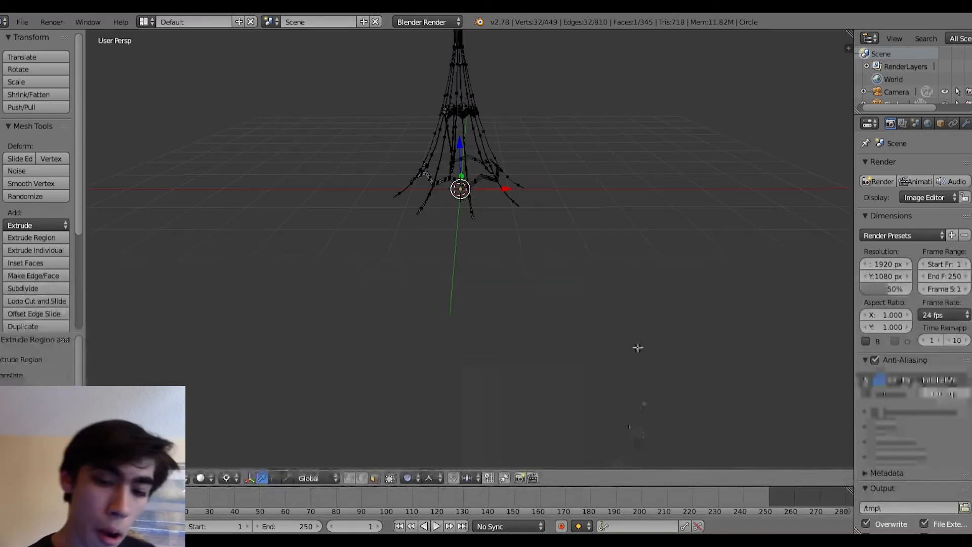
scroll(677, 243, down, 2)
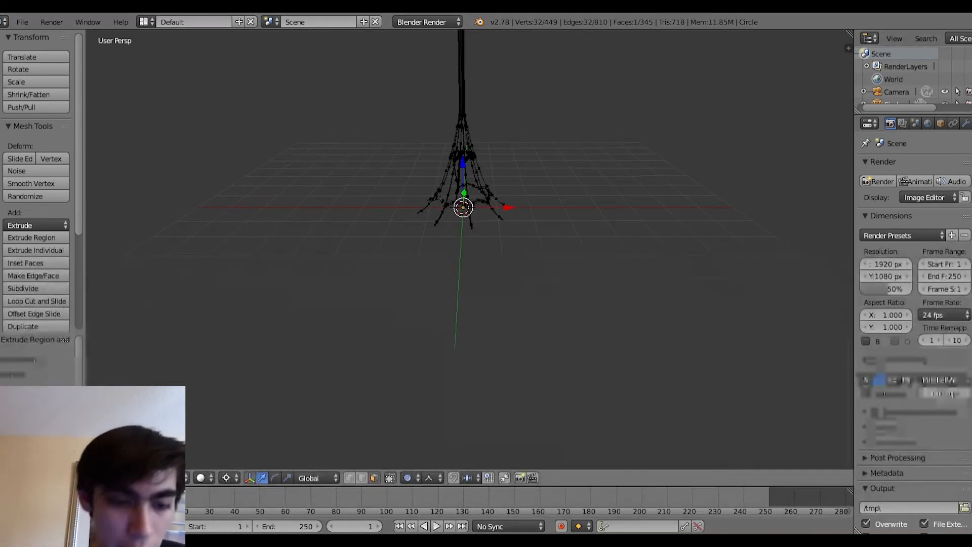
scroll(684, 108, down, 4)
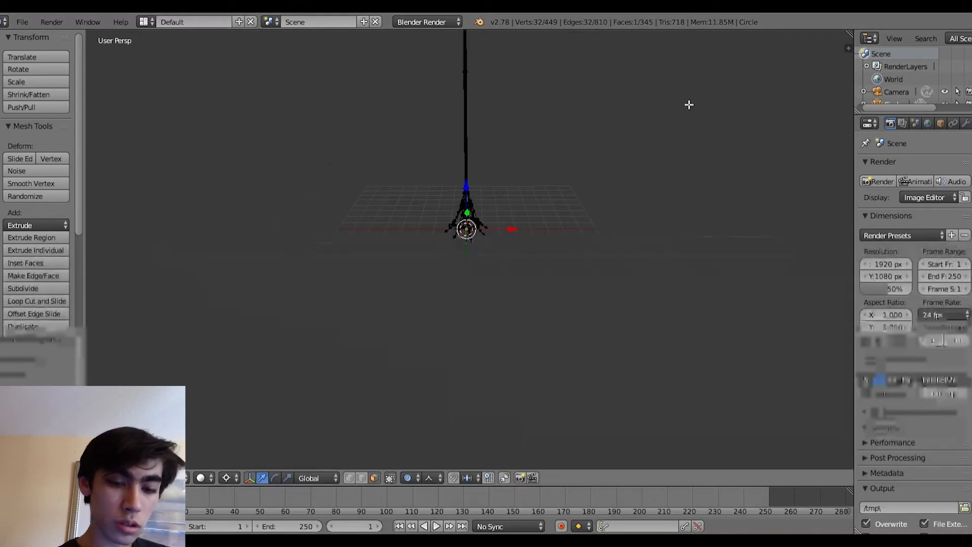
key(ctrl+r)
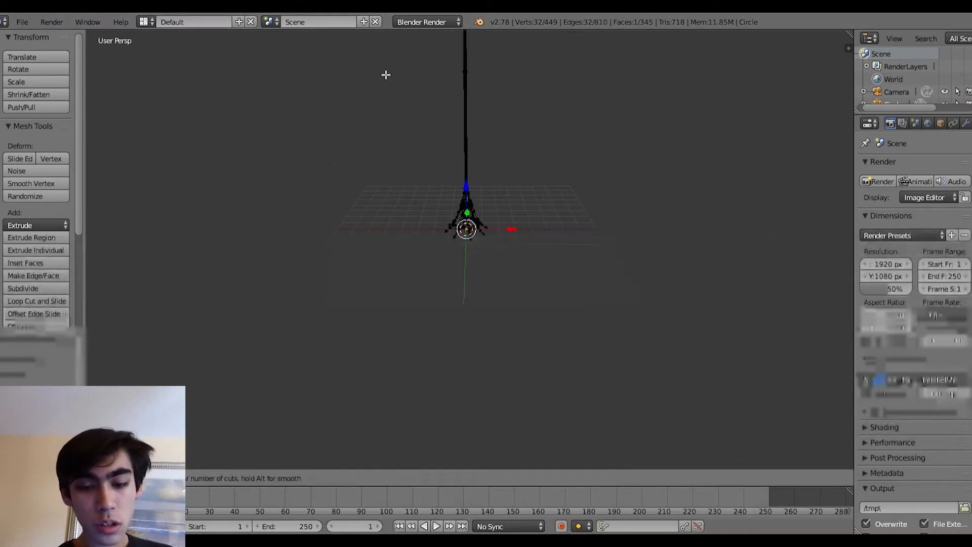
scroll(477, 76, up, 14)
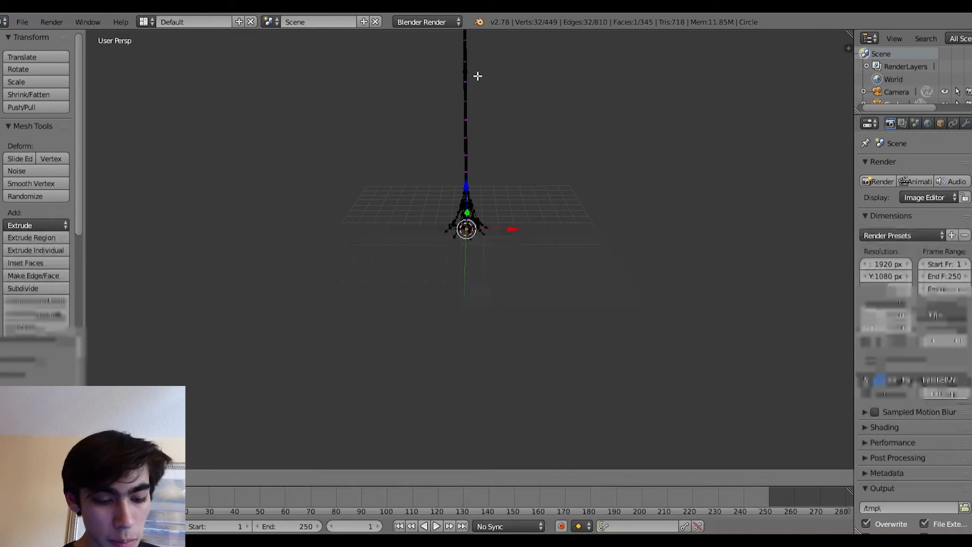
scroll(478, 76, up, 10)
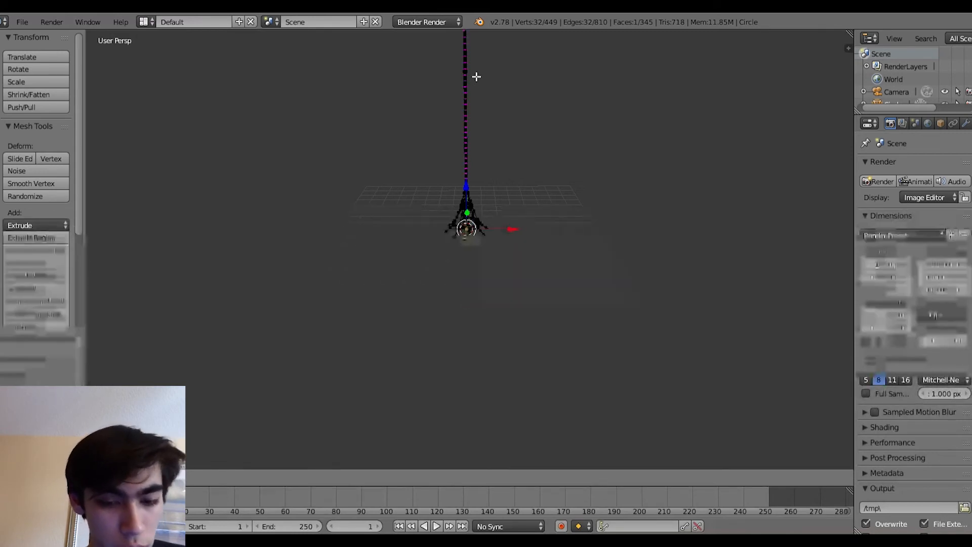
click(476, 77)
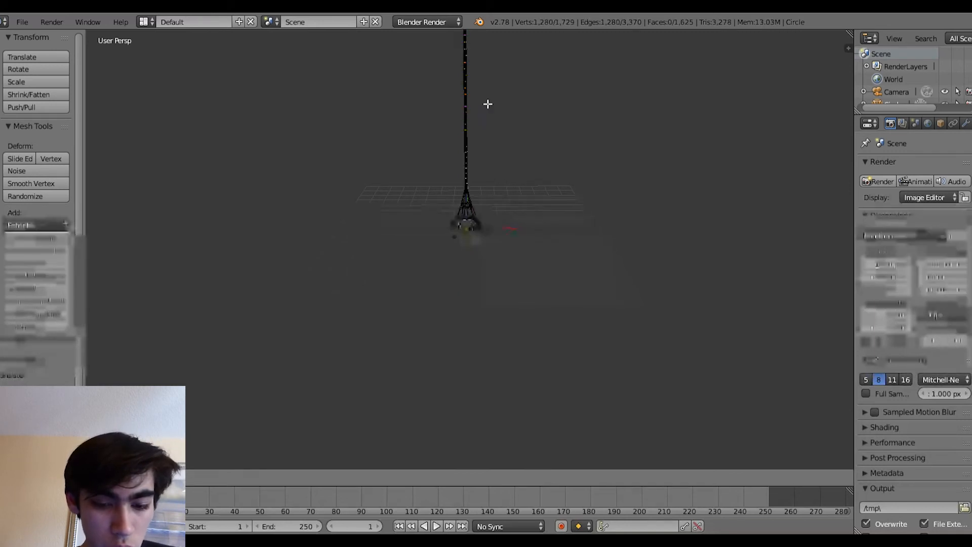
right_click(493, 135)
- Return the web mesh to Object Mode and add a Solidify modifier to it
scroll(497, 146, up, 3)
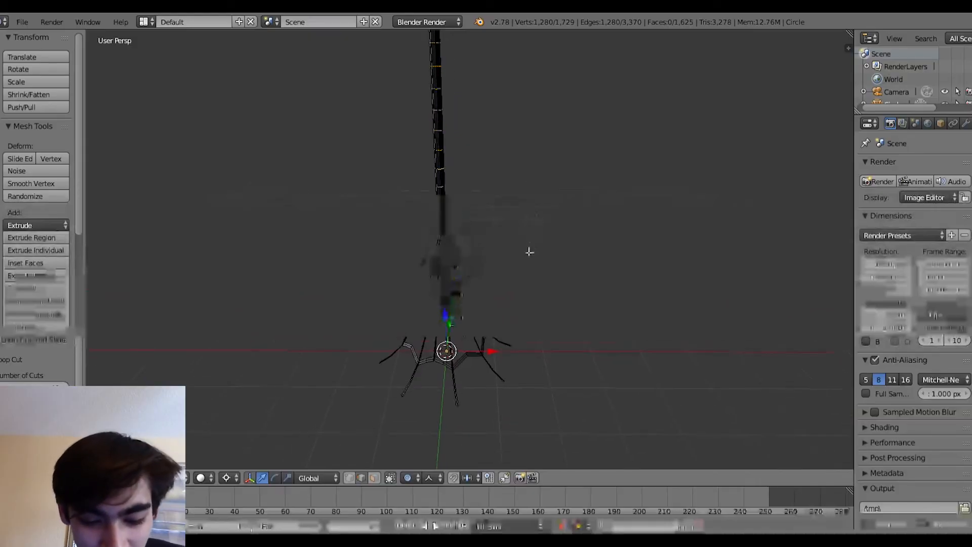
shift+scroll(529, 248, up, 7)
shift+scroll(529, 240, down, 9)
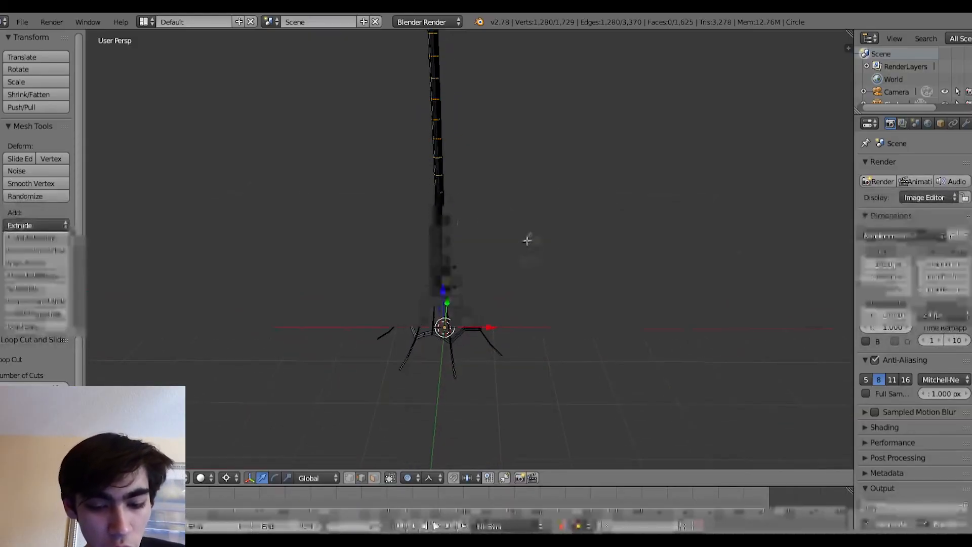
shift+scroll(471, 328, up, 6)
scroll(471, 328, down, 5)
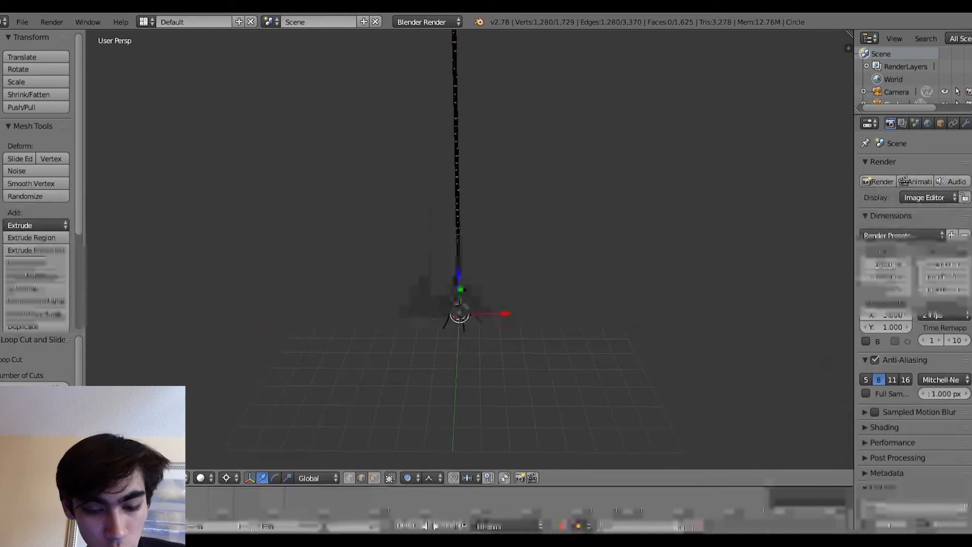
key(Tab)
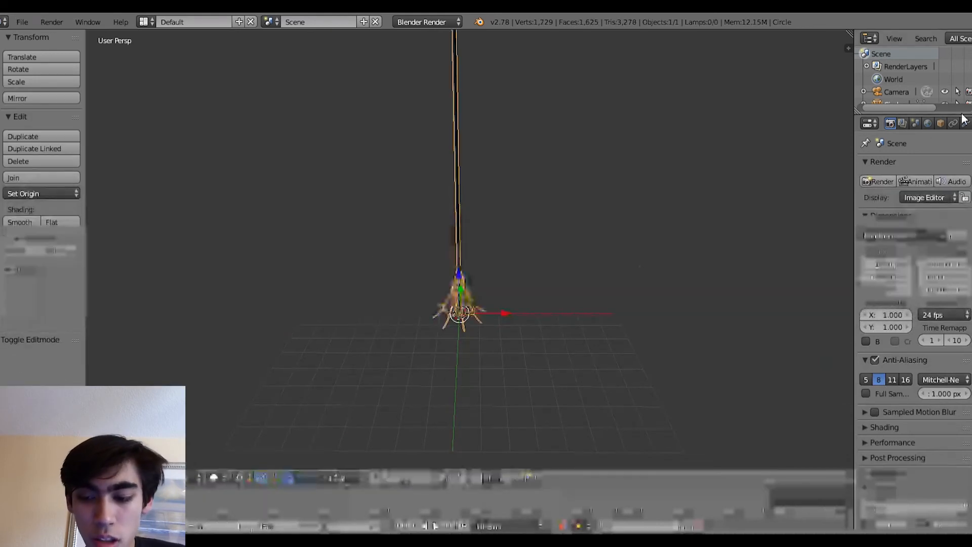
click(966, 123)
click(952, 167)
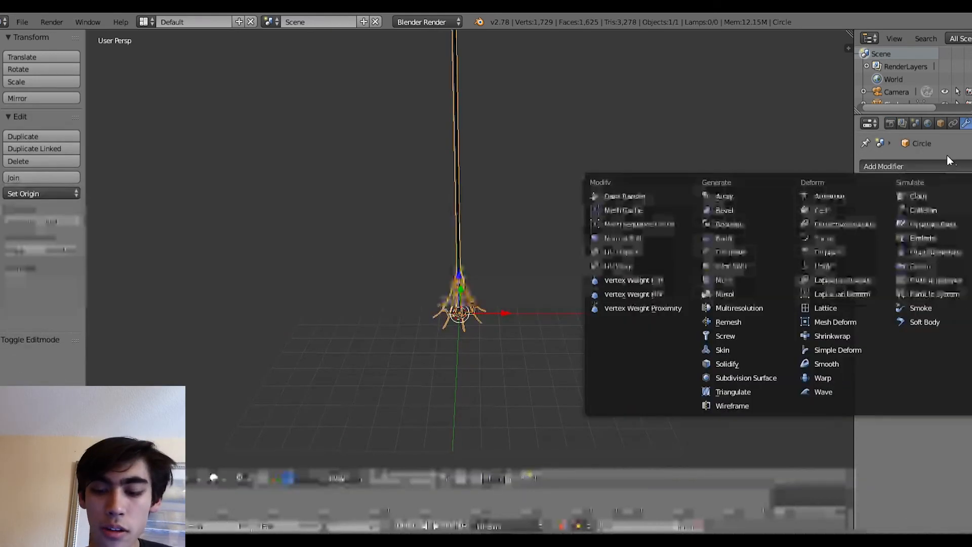
click(767, 363)
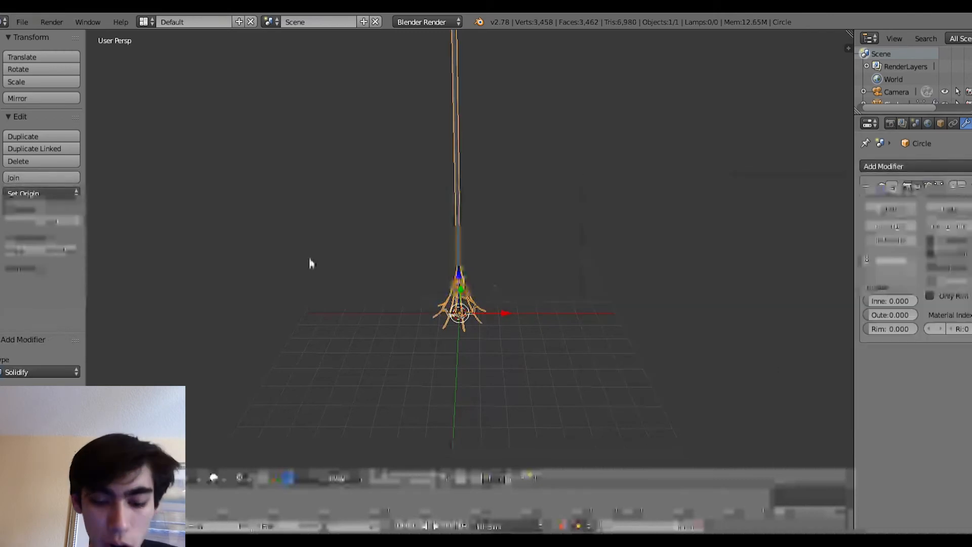
- Examine the solidified web cone and column up close, from the side and from above
middle_drag(545, 301, 508, 158)
scroll(505, 153, down, 4)
scroll(506, 153, up, 6)
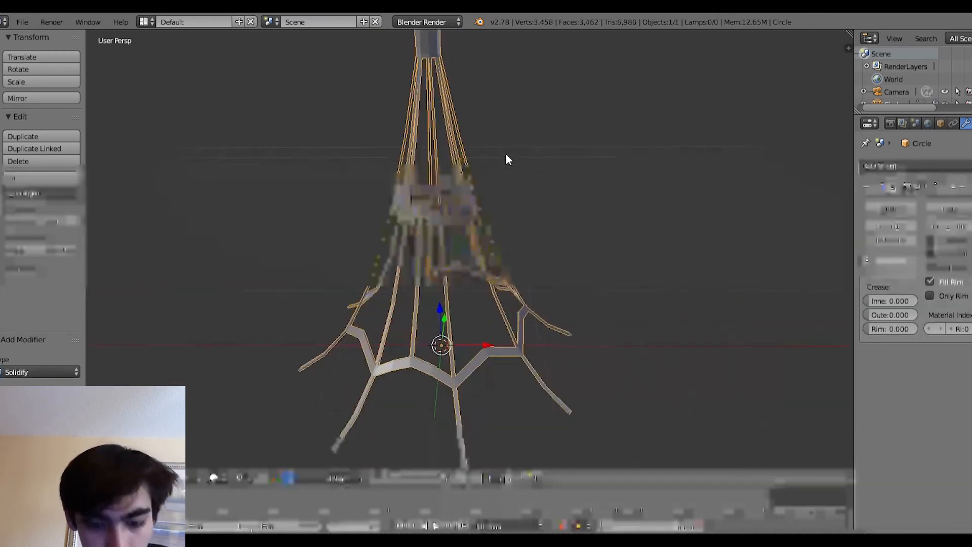
scroll(758, 184, down, 2)
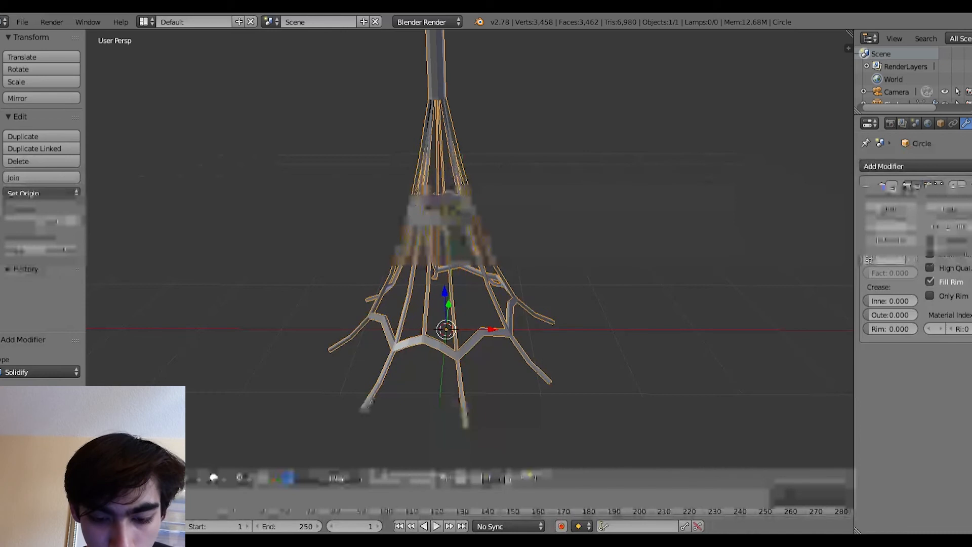
middle_drag(550, 104, 573, 154)
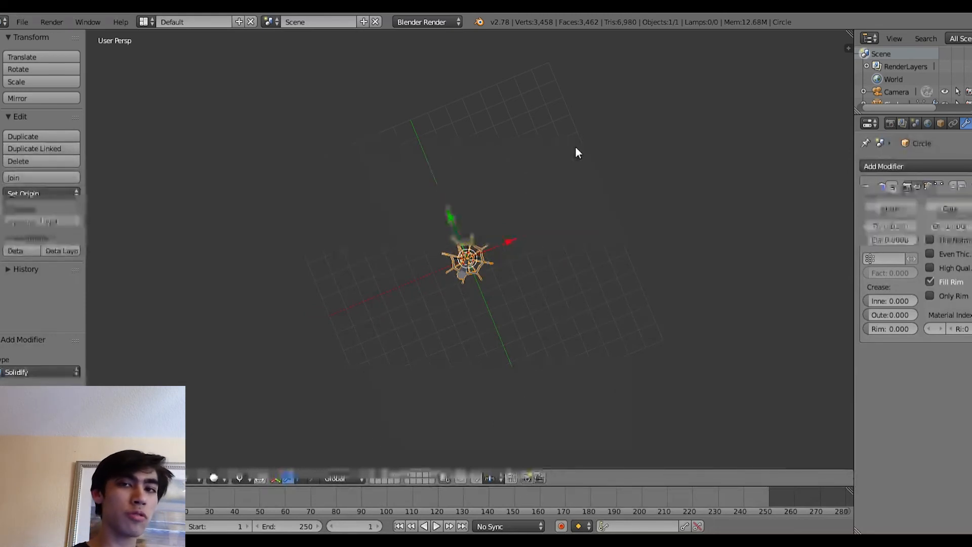
middle_drag(749, 83, 673, 116)
scroll(673, 67, up, 3)
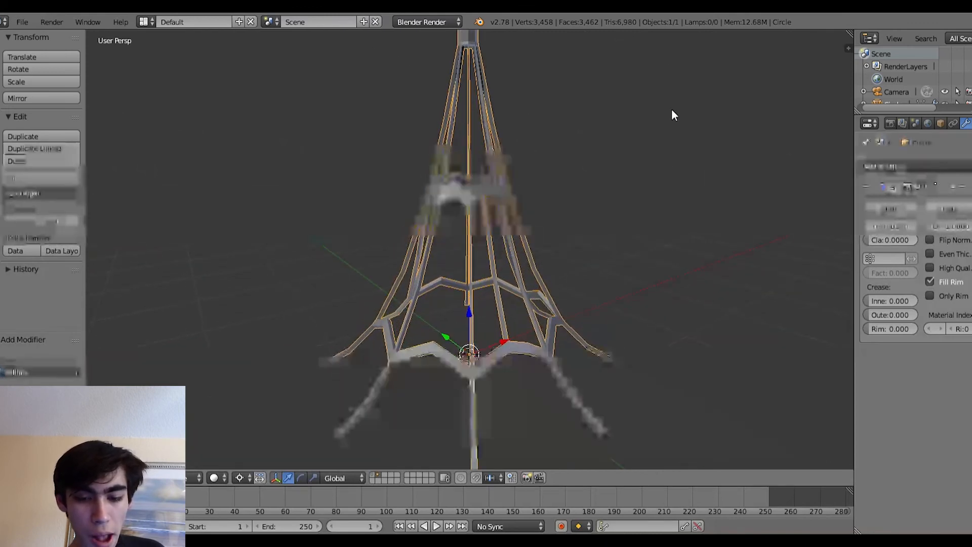
scroll(672, 106, down, 5)
middle_drag(672, 103, 691, 191)
- Add a Displace modifier to the web, give it a new texture and set the texture type to Clouds
click(946, 161)
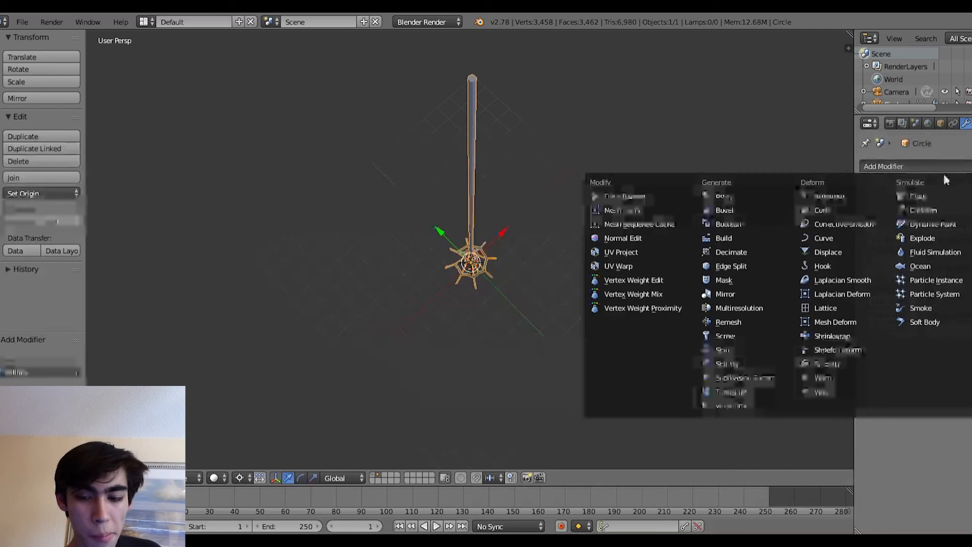
click(849, 251)
scroll(484, 124, up, 5)
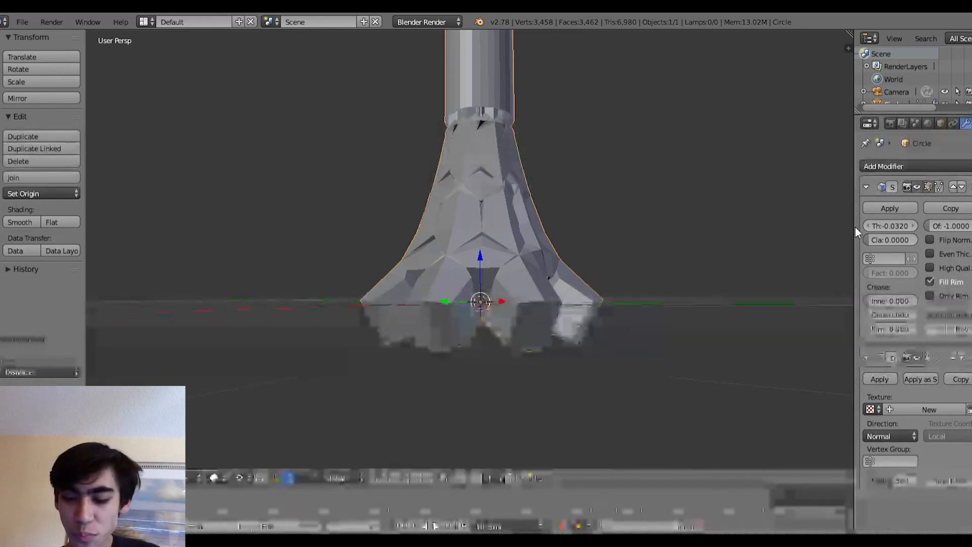
drag(855, 226, 807, 242)
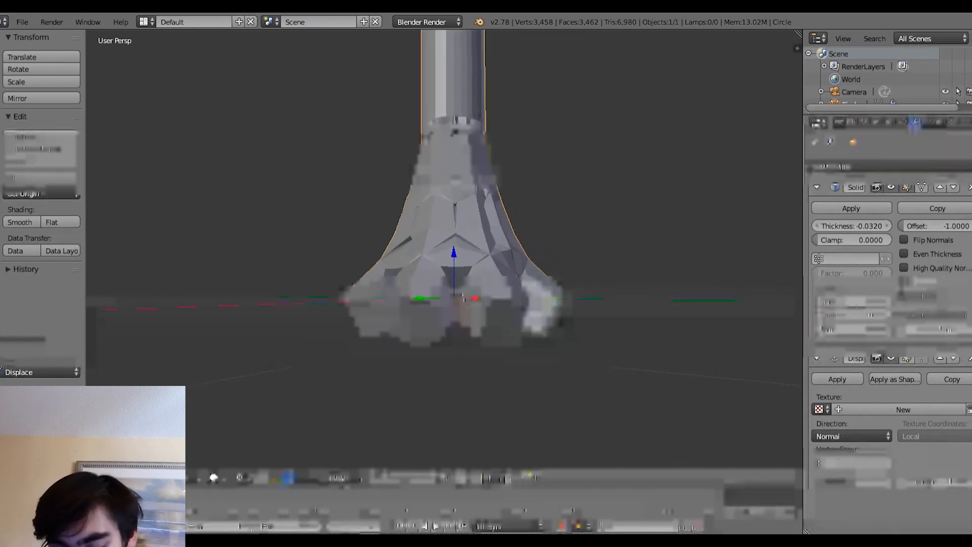
click(914, 409)
click(952, 123)
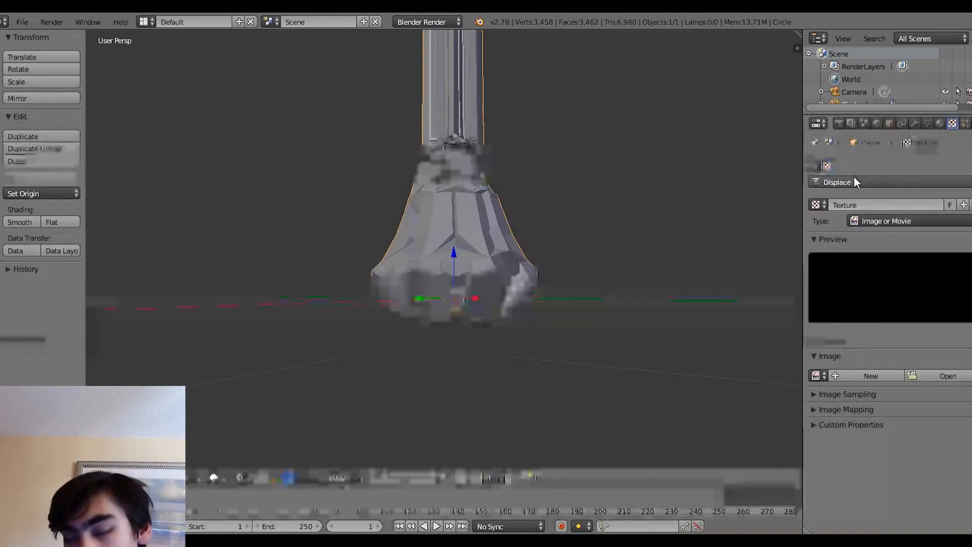
click(903, 223)
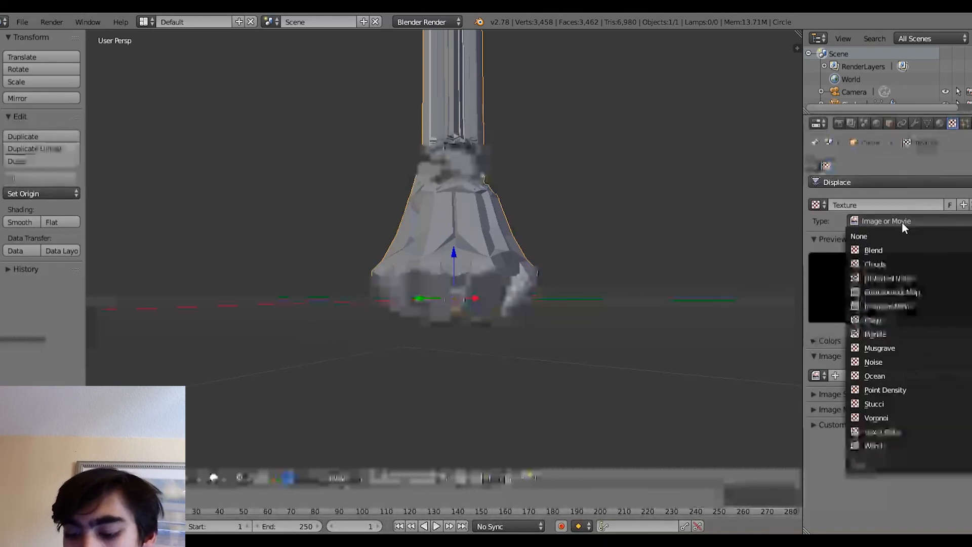
click(909, 264)
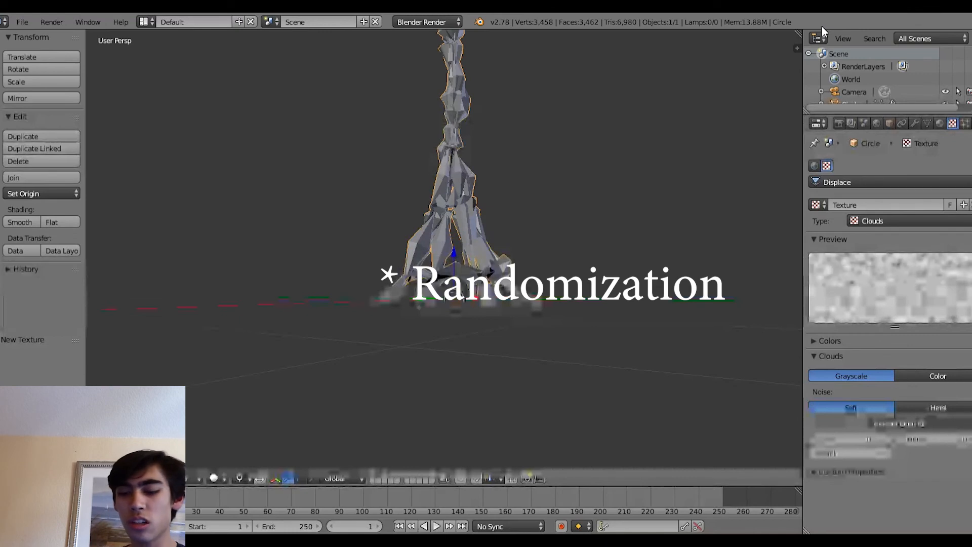
- Set the Displace modifier's strength to 0.100
click(915, 123)
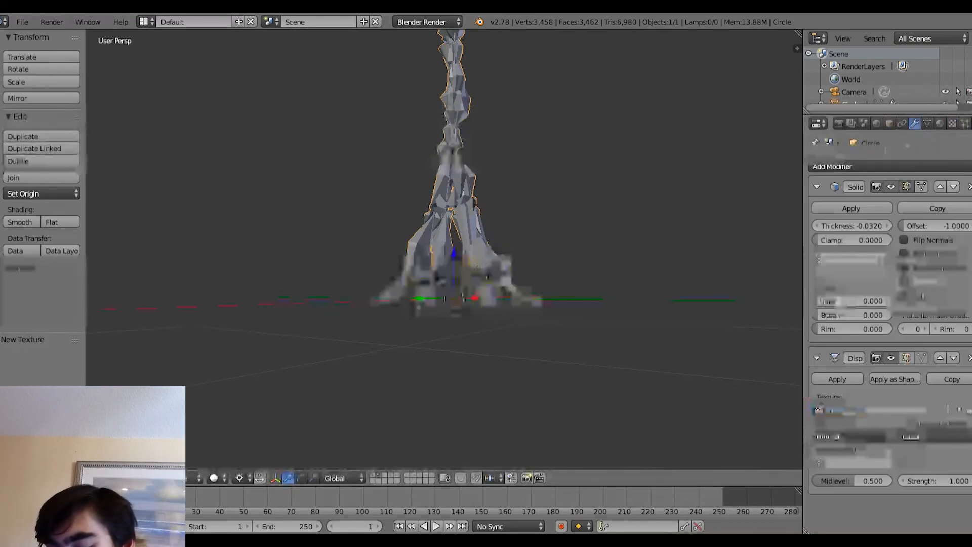
drag(946, 480, 935, 480)
middle_drag(547, 142, 587, 290)
scroll(587, 289, down, 5)
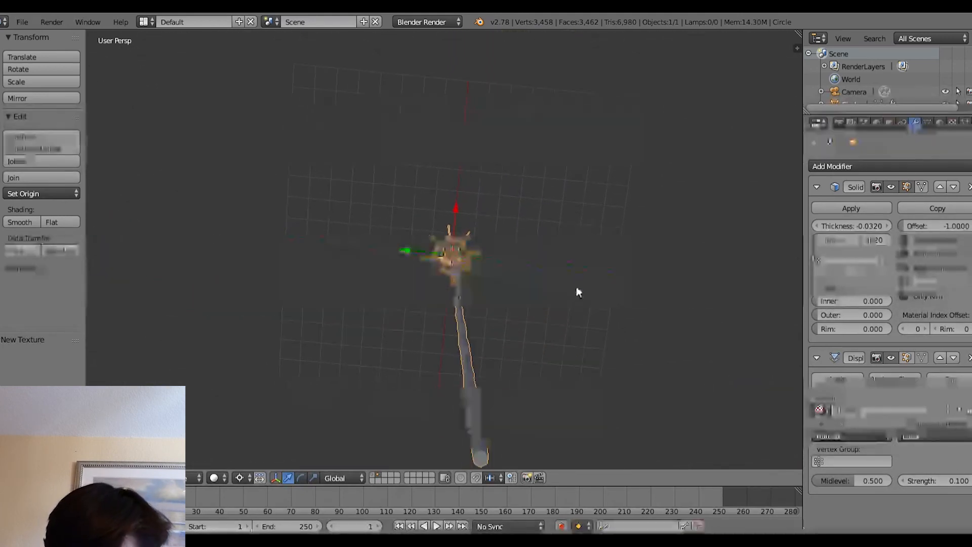
scroll(596, 311, up, 6)
middle_drag(573, 314, 567, 167)
- Select the entire web mesh in Edit Mode and remove its doubled vertices
click(172, 478)
click(172, 449)
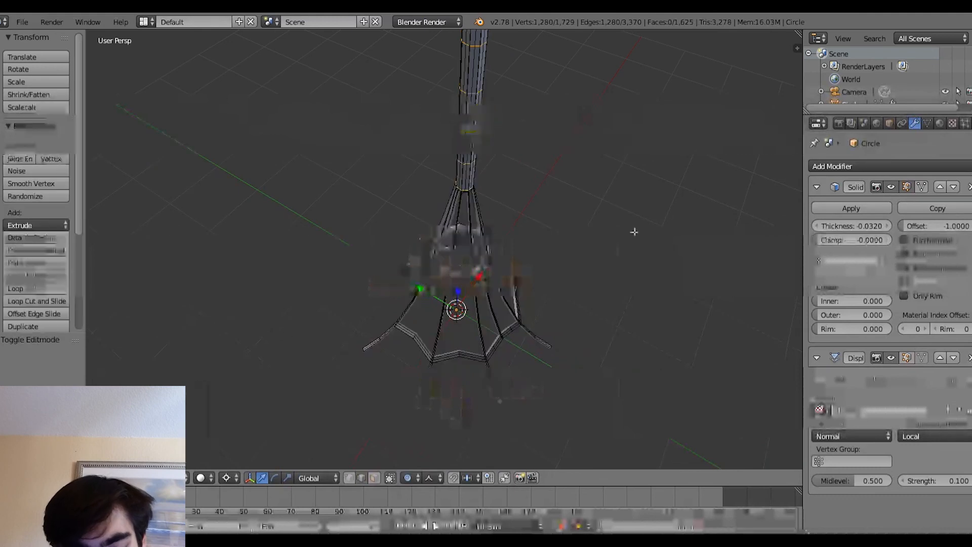
scroll(582, 160, down, 2)
key(a)
key(a)
scroll(78, 157, down, 6)
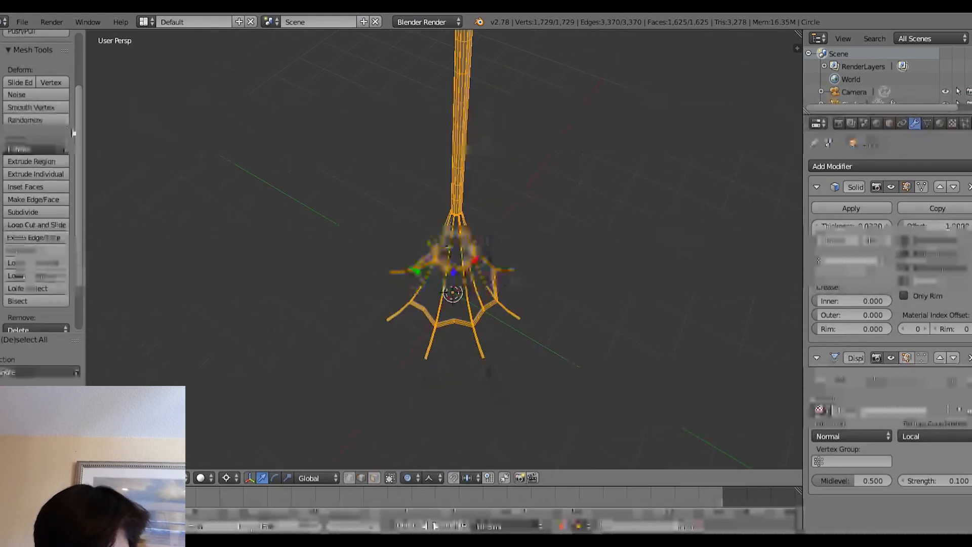
click(31, 290)
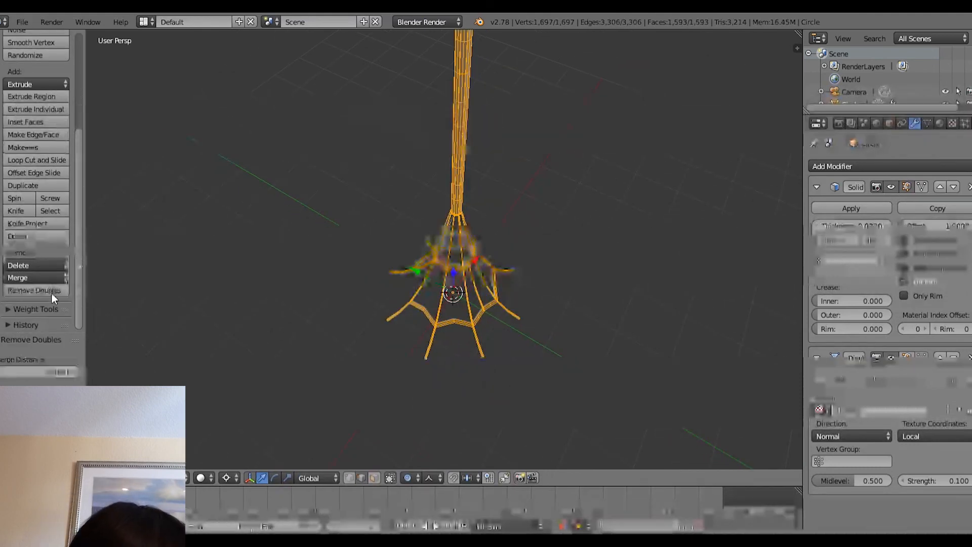
- Check the cleaned mesh up close, return it to Object Mode and inspect the displaced strips and column
scroll(83, 238, up, 6)
scroll(85, 152, up, 3)
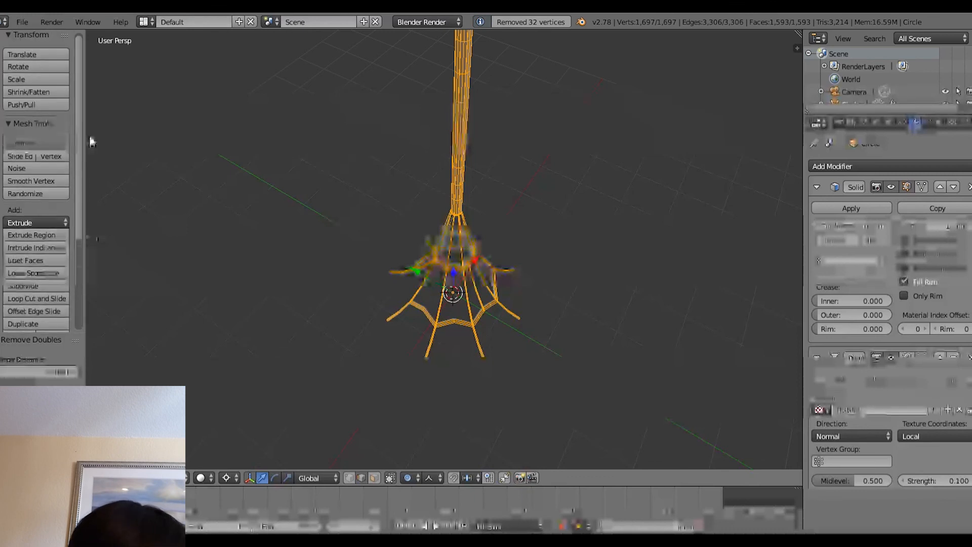
scroll(627, 323, up, 5)
scroll(426, 283, down, 2)
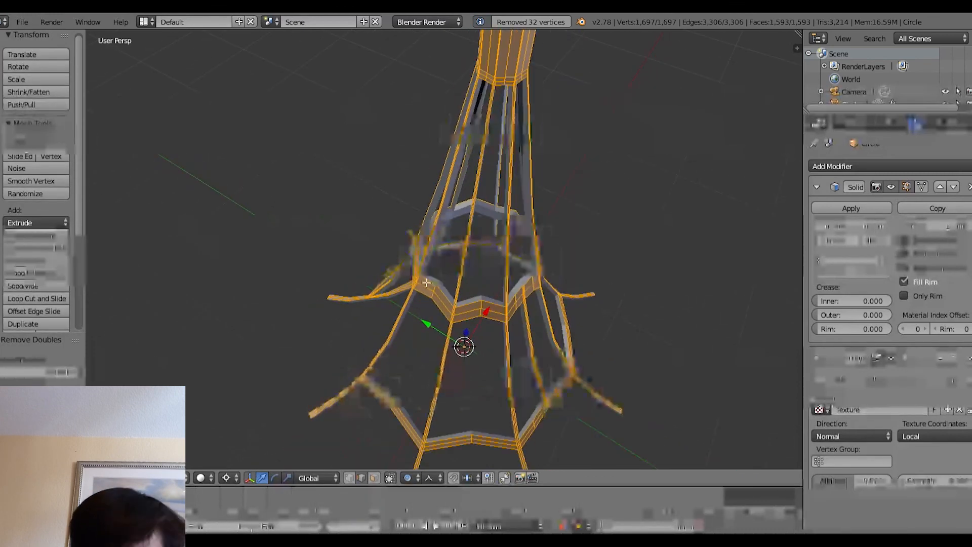
drag(81, 200, 85, 68)
key(Tab)
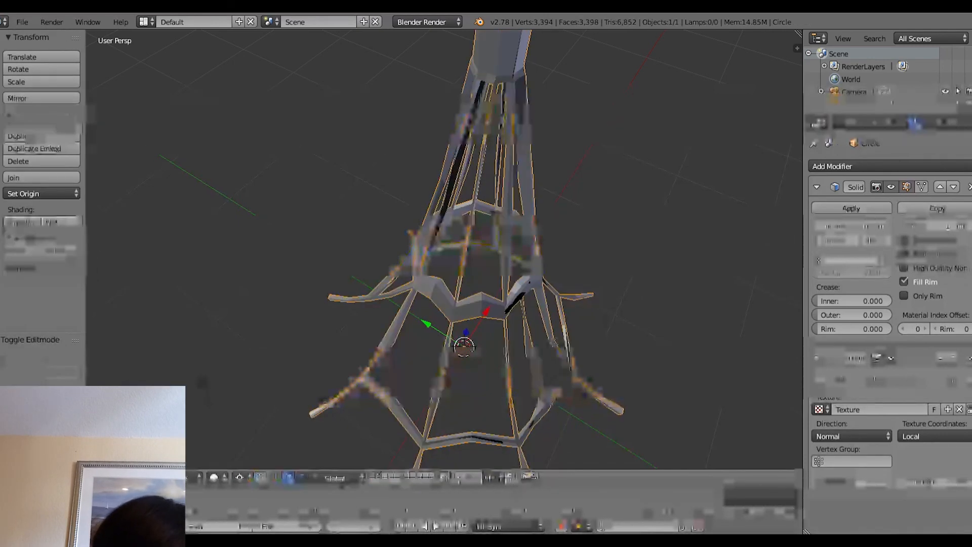
scroll(482, 298, down, 1)
middle_drag(483, 299, 504, 98)
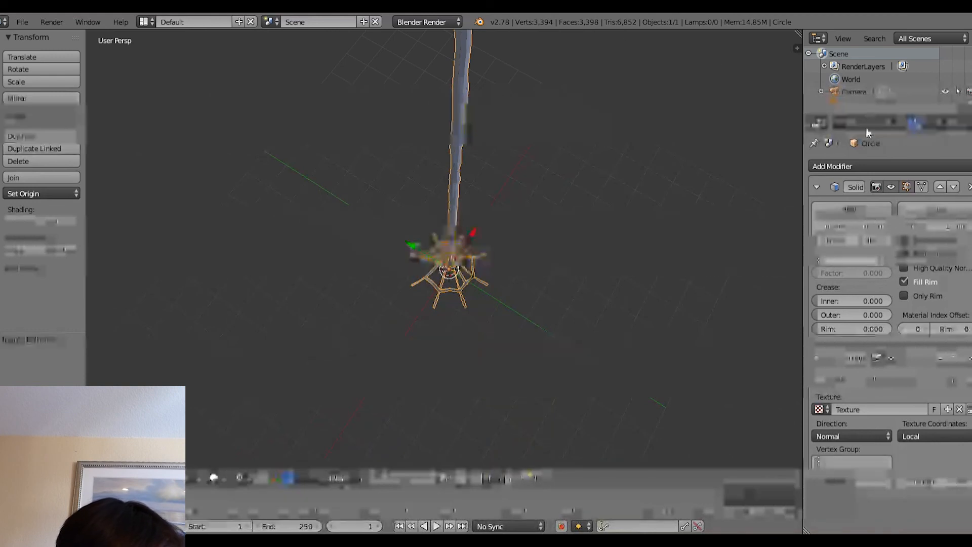
- Open the material settings of the web object
click(941, 122)
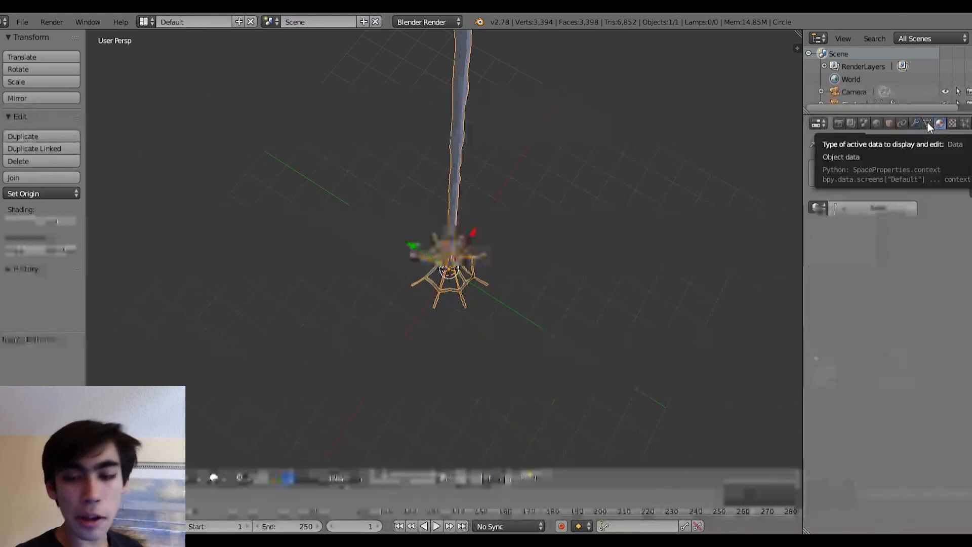
click(928, 122)
click(920, 123)
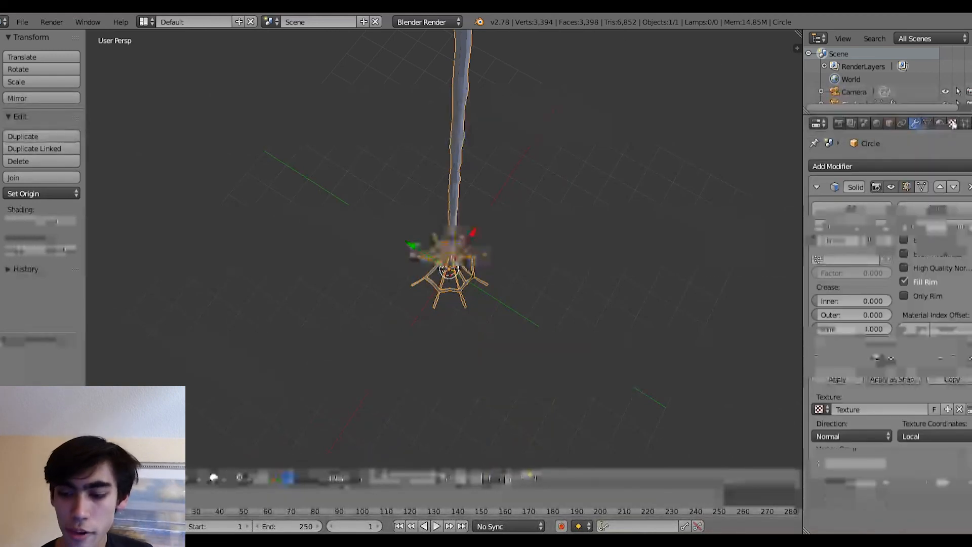
click(941, 126)
middle_drag(477, 140, 487, 89)
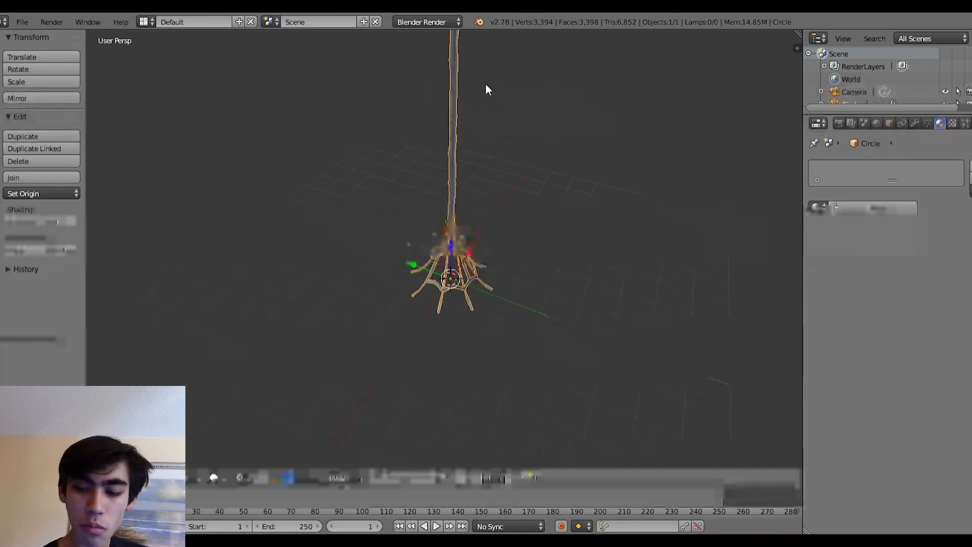